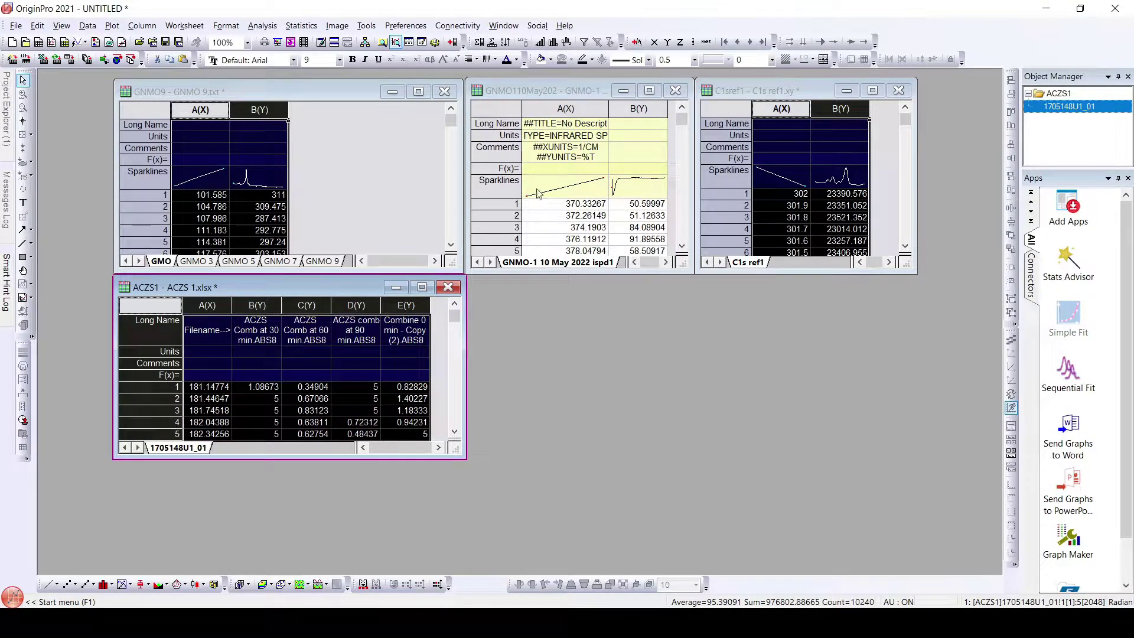
# - Plot columns A and B of the GNMO9 workbook's GMO sheet as a line graph
pyautogui.click(212, 125)
pyautogui.keyDown('shift'); pyautogui.click(259, 110); pyautogui.keyUp('shift')
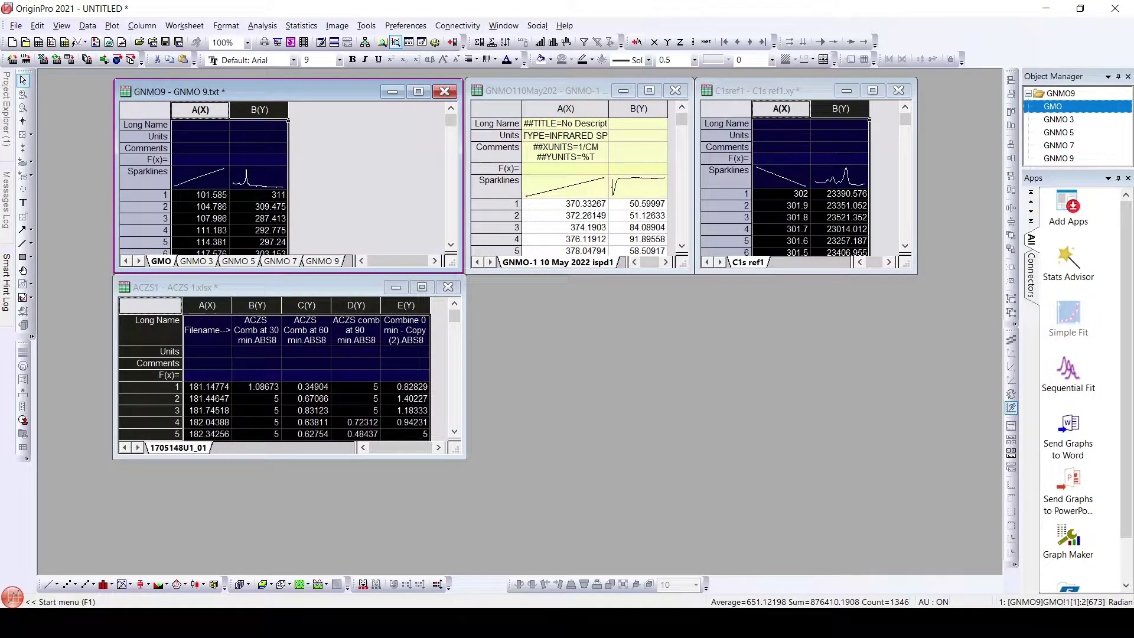
pyautogui.click(49, 584)
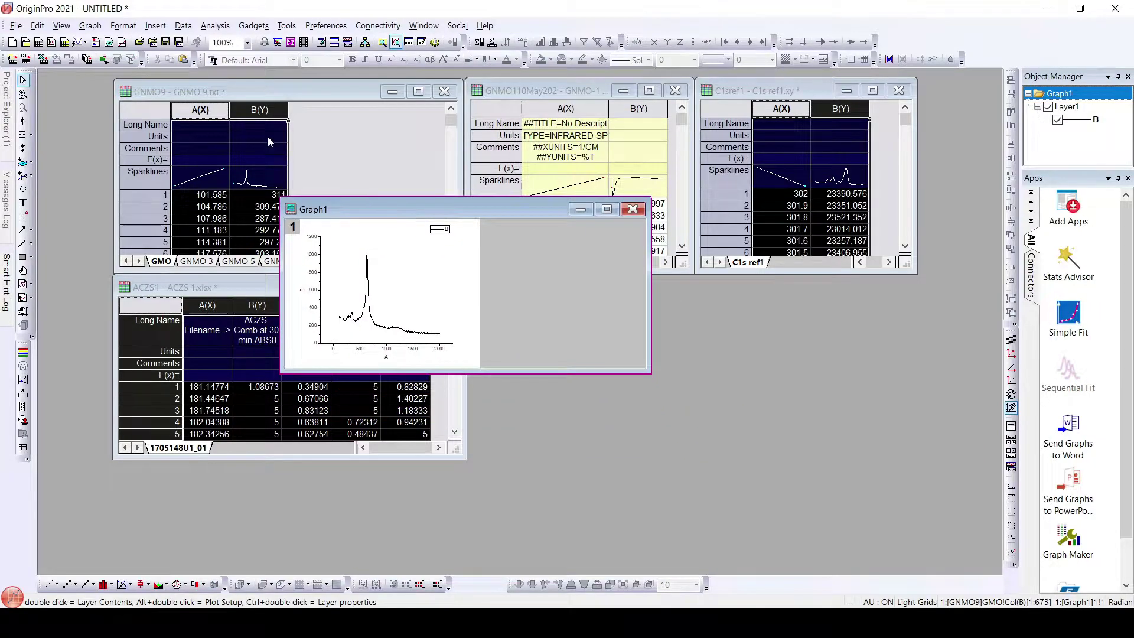
# - Create Graph2 as a line plot of column B and delete the duplicate Graph1
pyautogui.rightClick(246, 111)
pyautogui.moveTo(305, 118)
pyautogui.moveTo(462, 115)
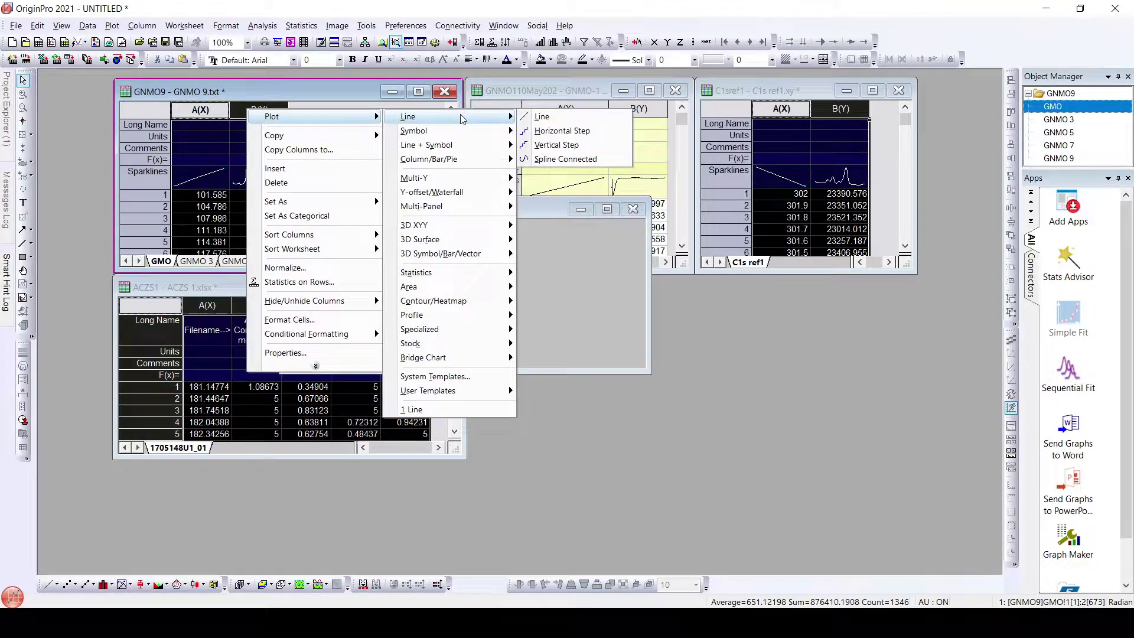
pyautogui.click(535, 117)
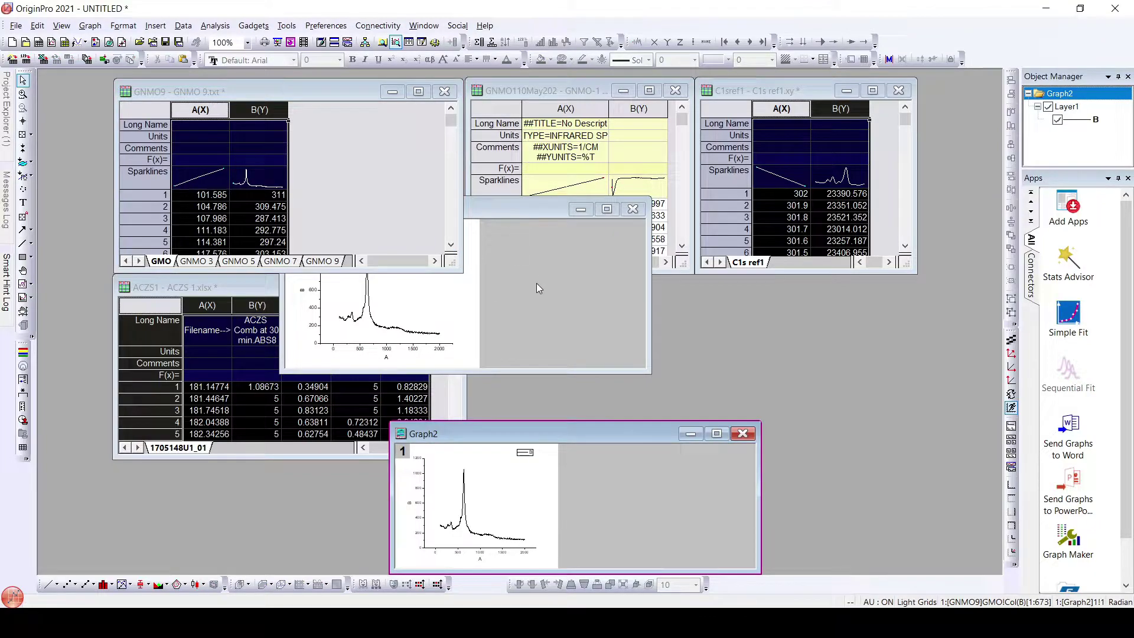
pyautogui.moveTo(555, 440); pyautogui.dragTo(420, 253)
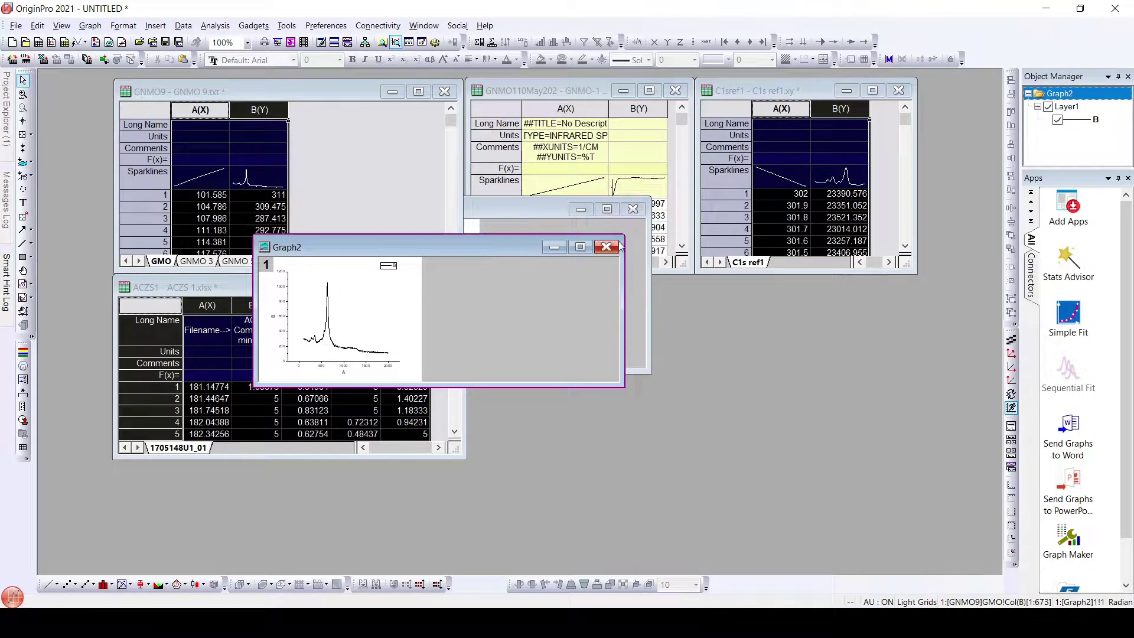
pyautogui.click(634, 212)
pyautogui.click(498, 347)
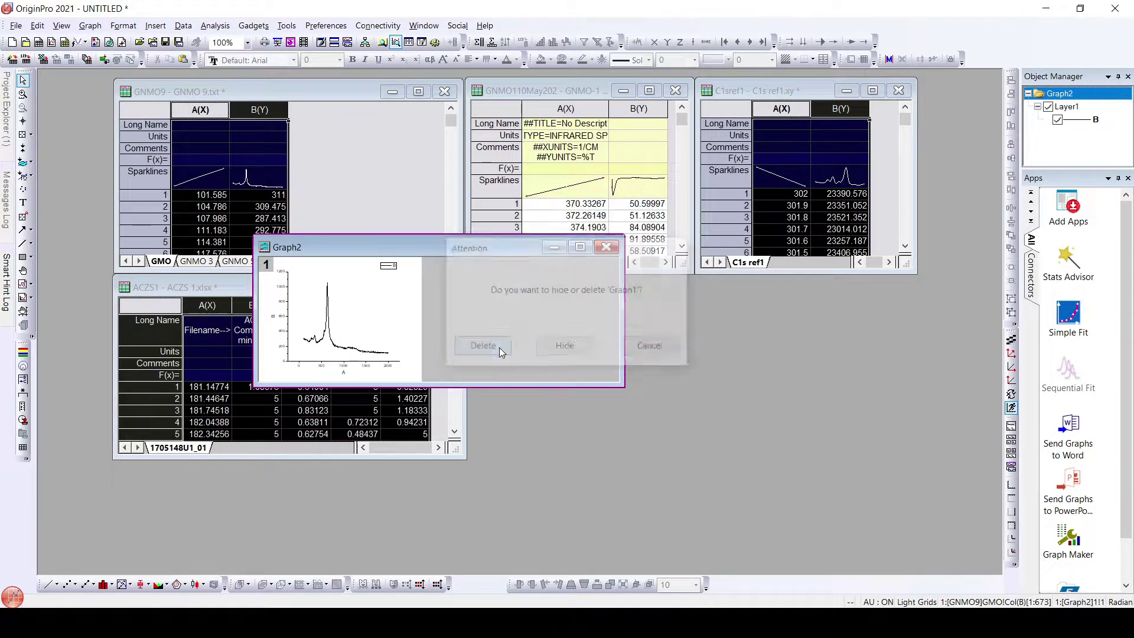
# - Maximize Graph2, drag its legend down and left toward the peak, then restore the window
pyautogui.doubleClick(597, 280)
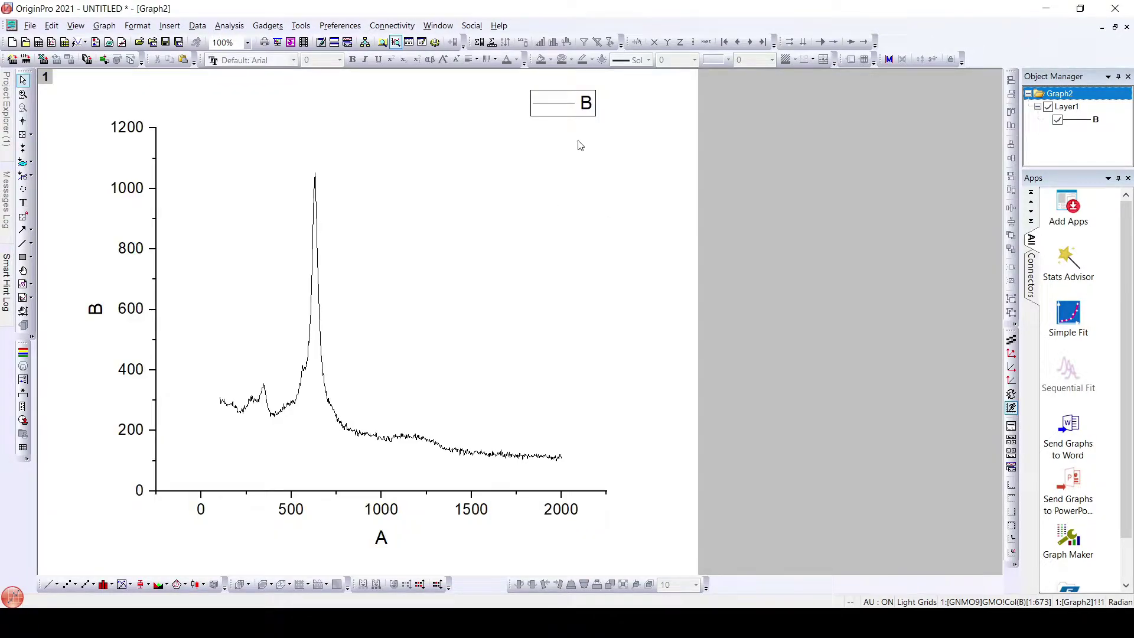
pyautogui.click(584, 103)
pyautogui.moveTo(585, 102); pyautogui.dragTo(517, 184)
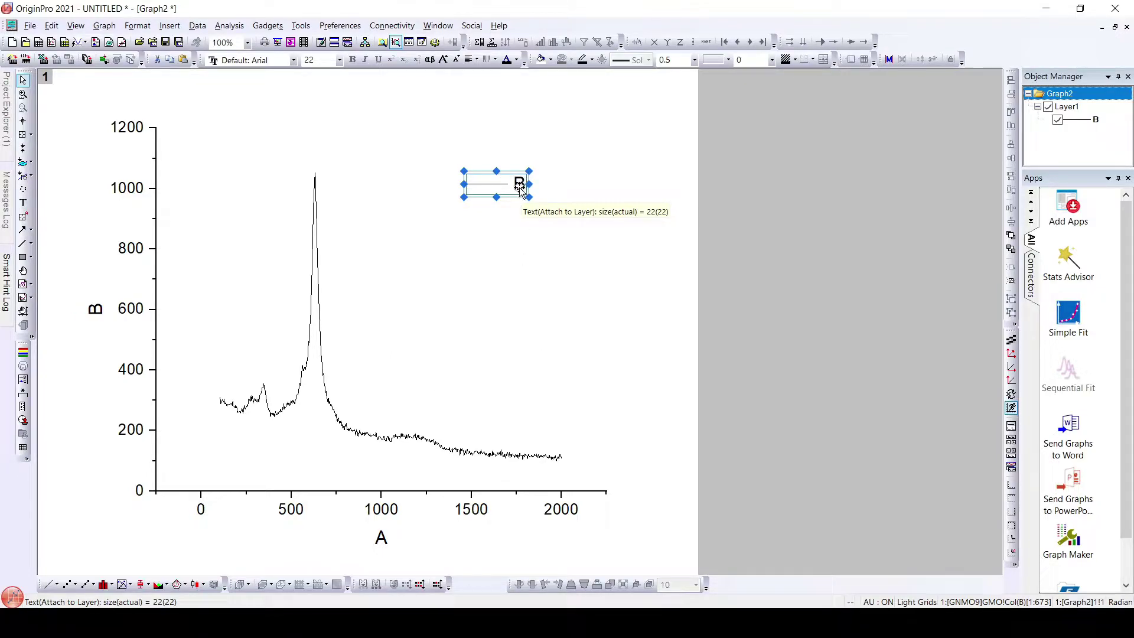
pyautogui.click(1113, 28)
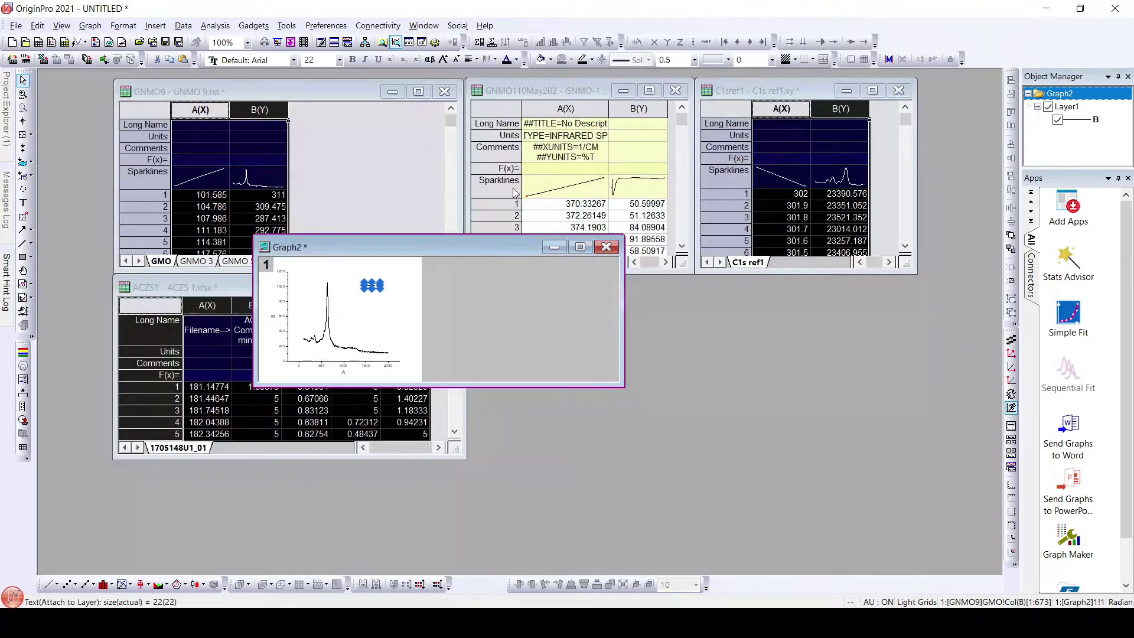
# - Bring Graph2 forward, view it full size, then restore it and shift it right
pyautogui.click(265, 114)
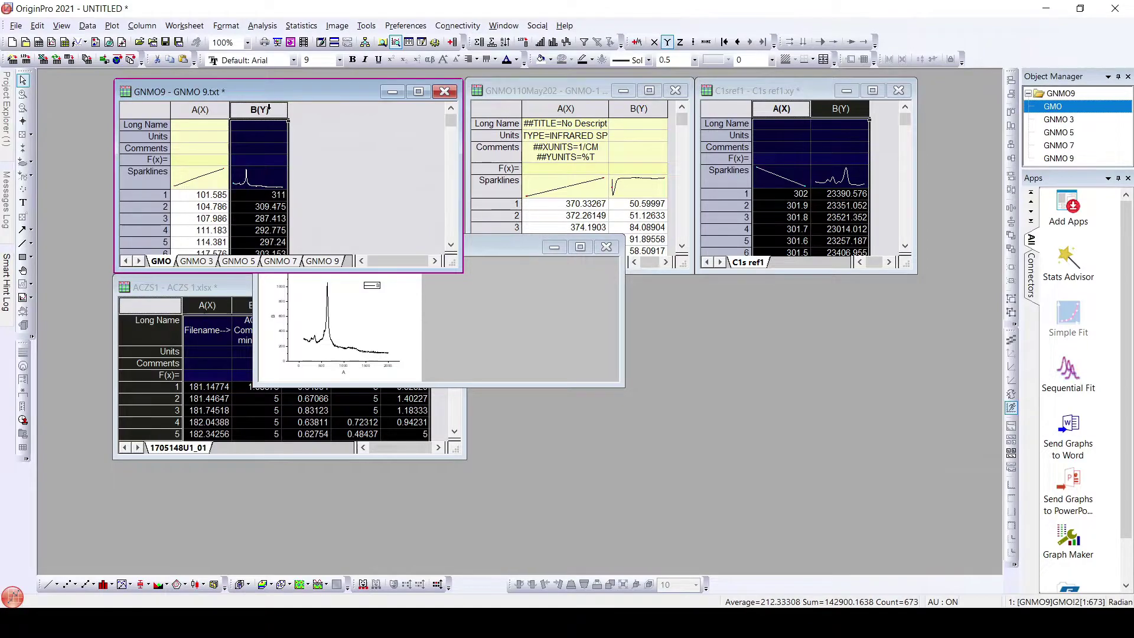
pyautogui.click(457, 314)
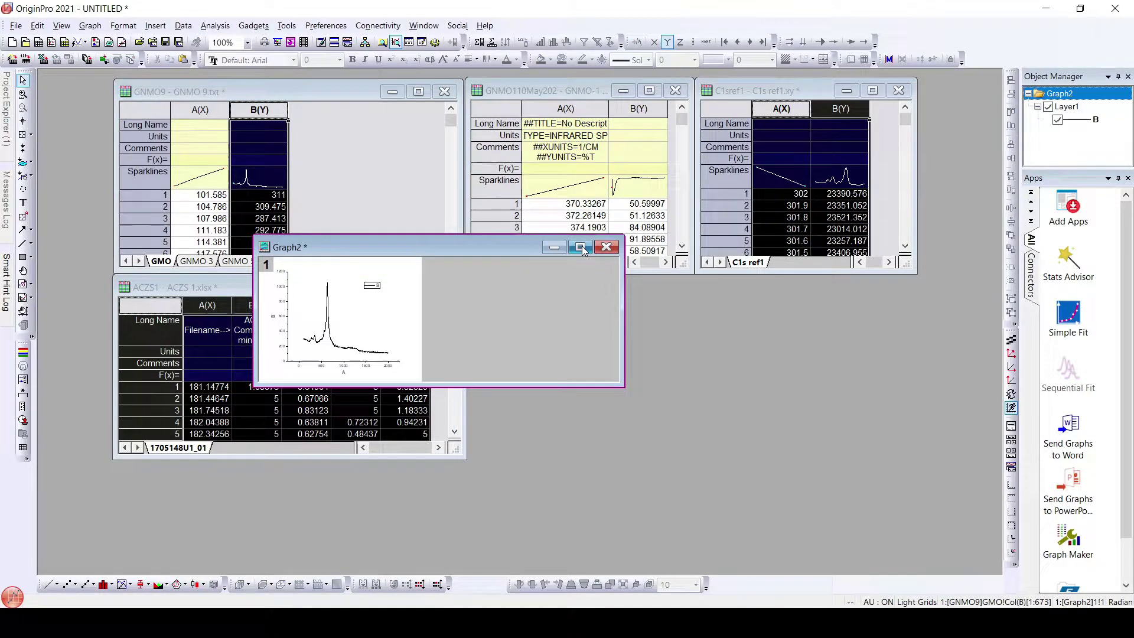
pyautogui.doubleClick(350, 239)
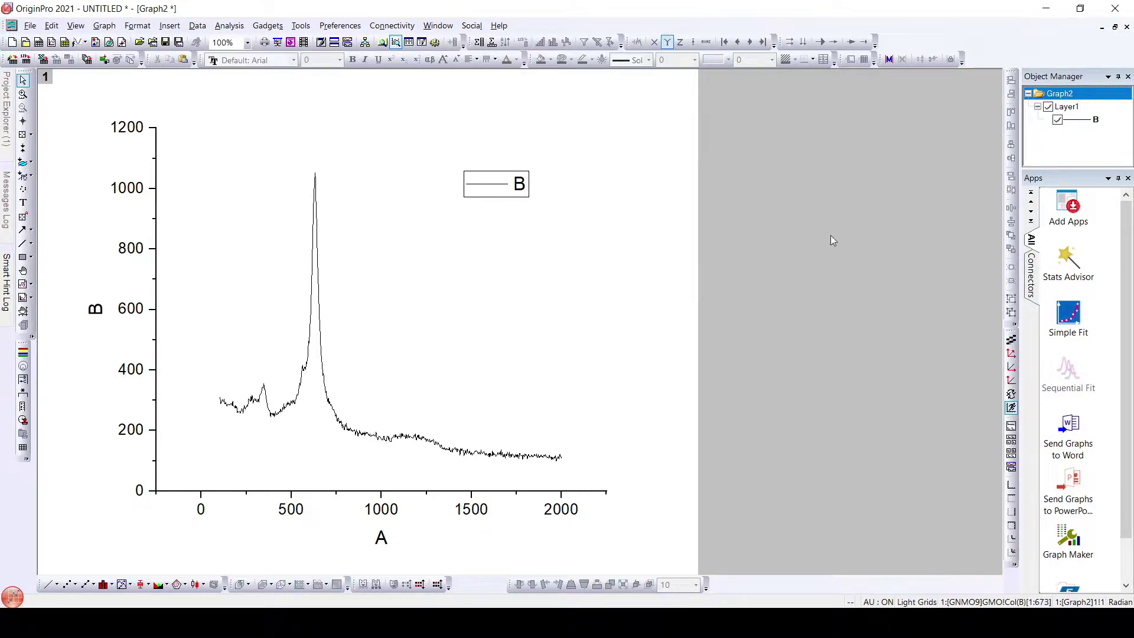
pyautogui.click(1114, 27)
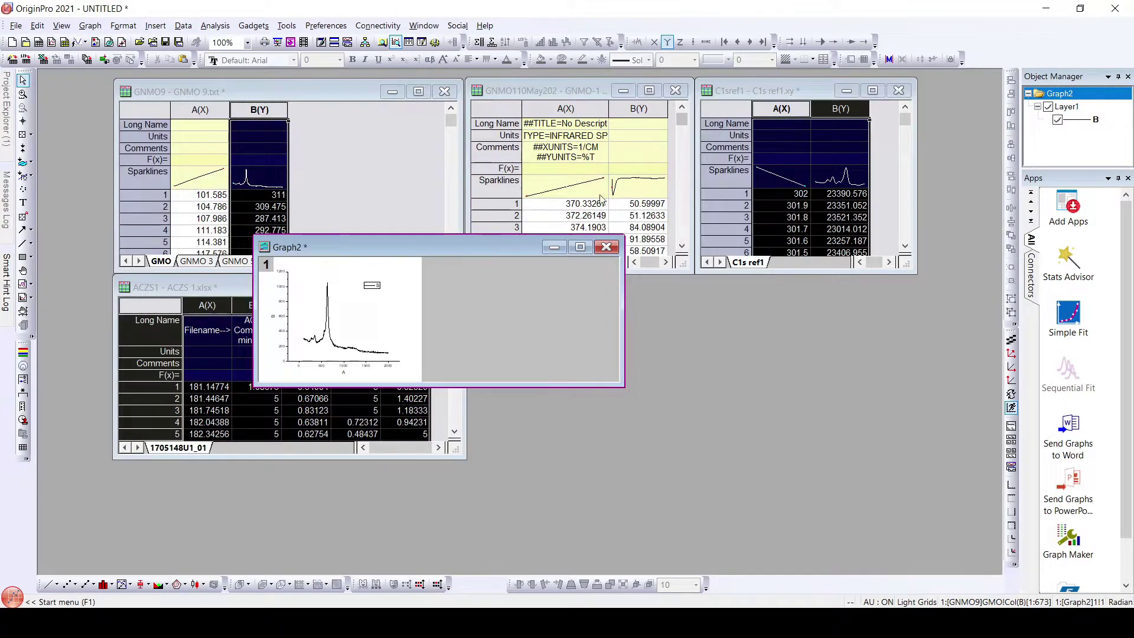
pyautogui.moveTo(450, 246); pyautogui.dragTo(567, 260)
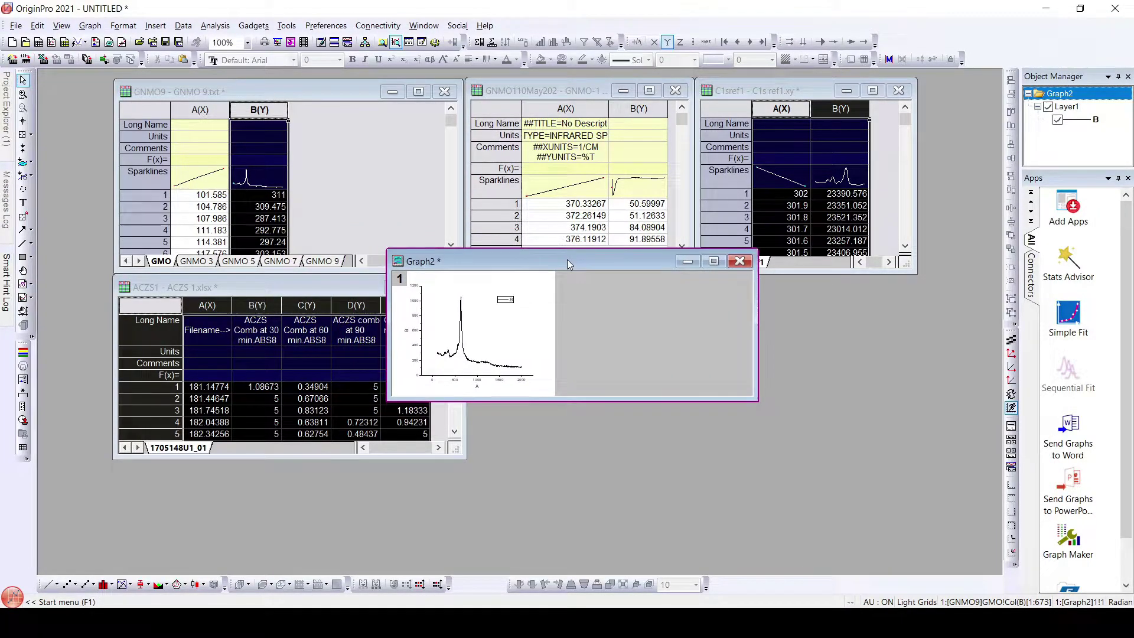
# - Browse the GNMO9 sheets GNMO 3, 5 and 7, ending on GNMO 9, and reposition Graph2
pyautogui.click(222, 93)
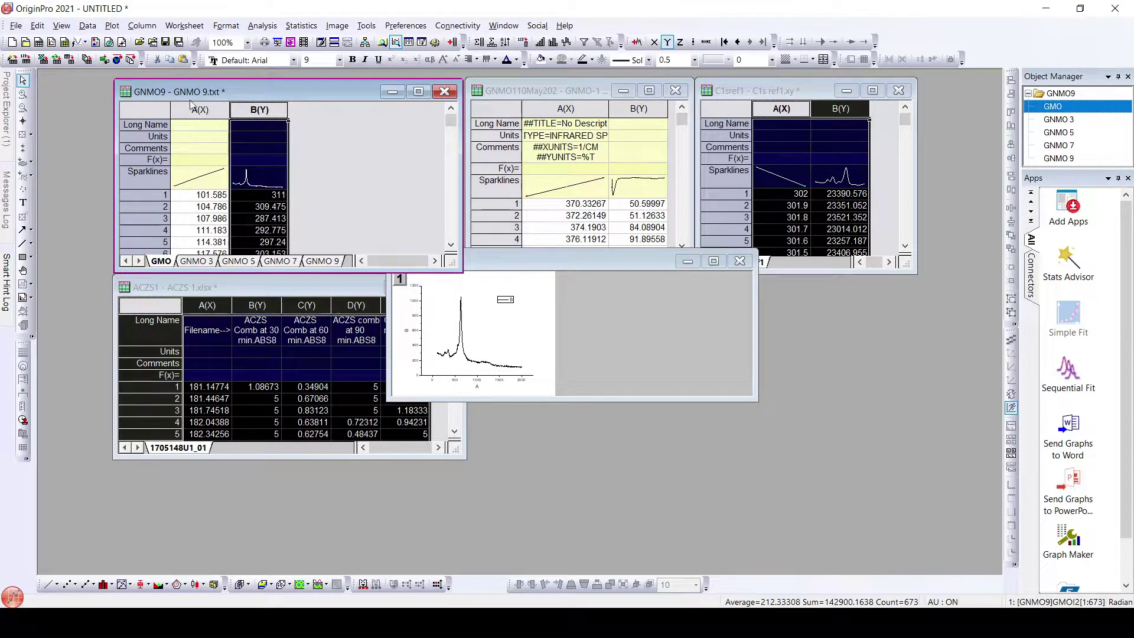
pyautogui.click(200, 262)
pyautogui.click(234, 262)
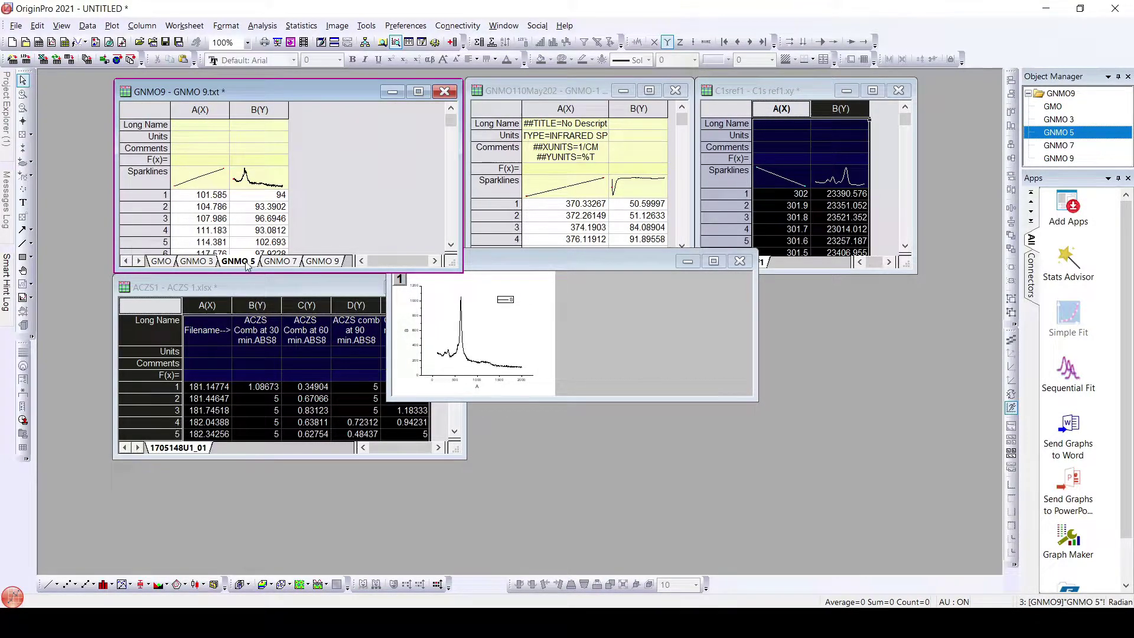
pyautogui.click(282, 262)
pyautogui.click(159, 261)
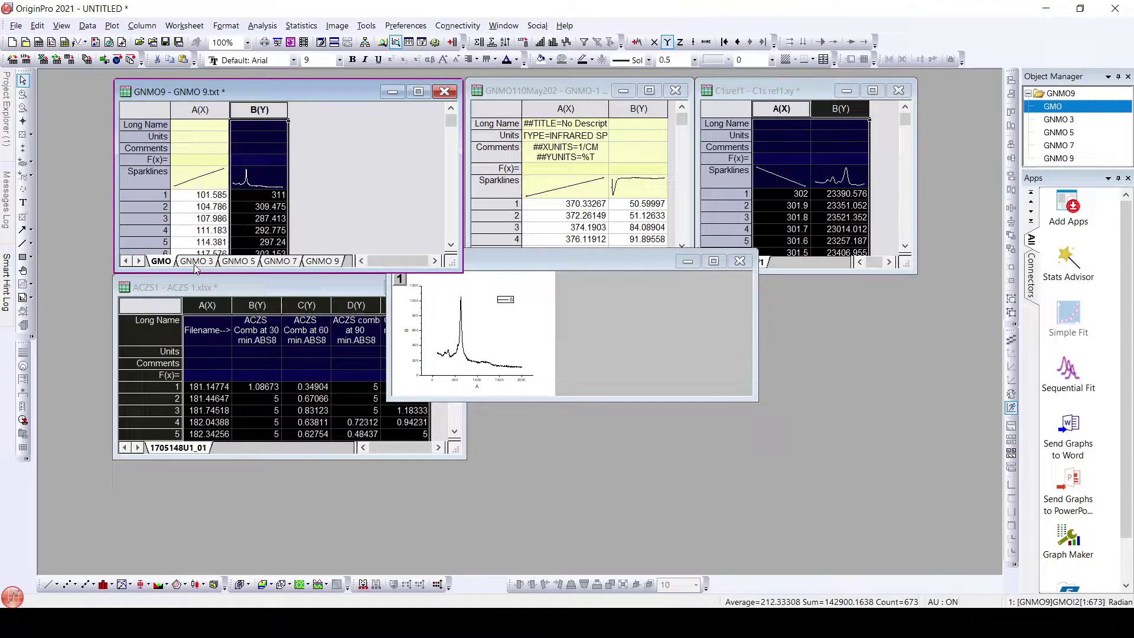
pyautogui.click(196, 262)
pyautogui.click(237, 261)
pyautogui.click(280, 261)
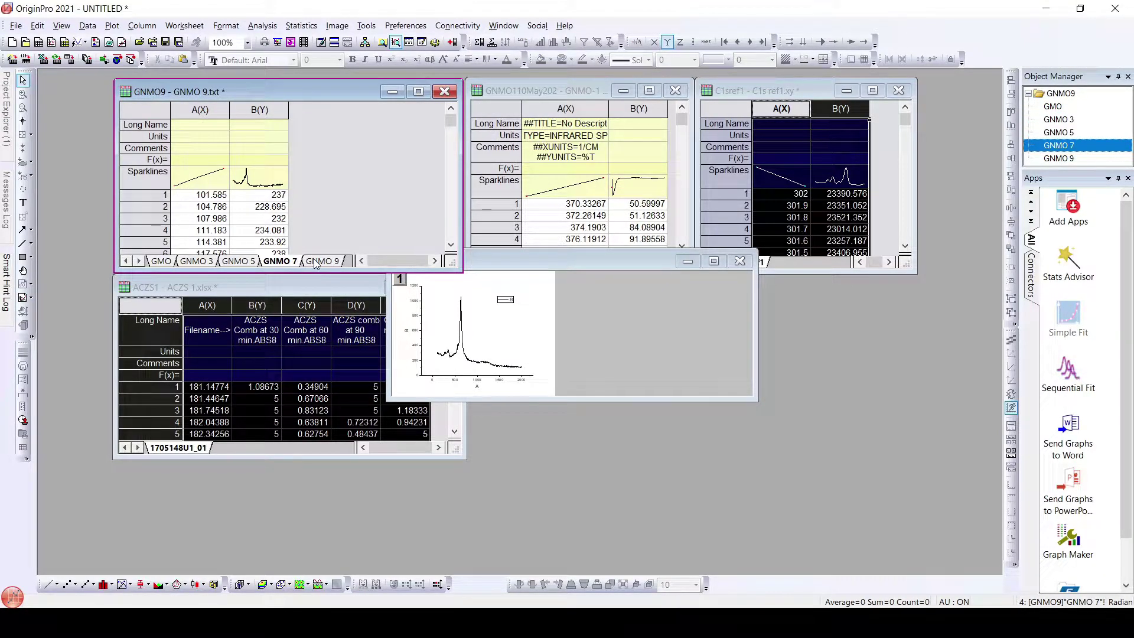
pyautogui.click(322, 261)
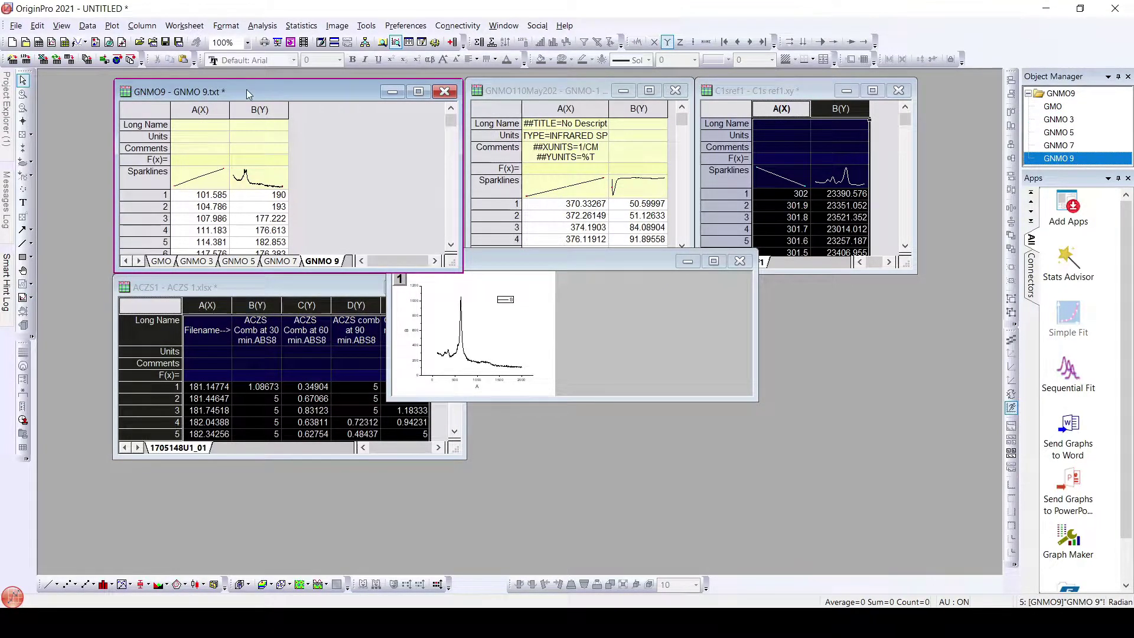
pyautogui.moveTo(603, 260)
pyautogui.mouseDown()
pyautogui.moveTo(400, 194)
pyautogui.moveTo(632, 137)
pyautogui.mouseUp()
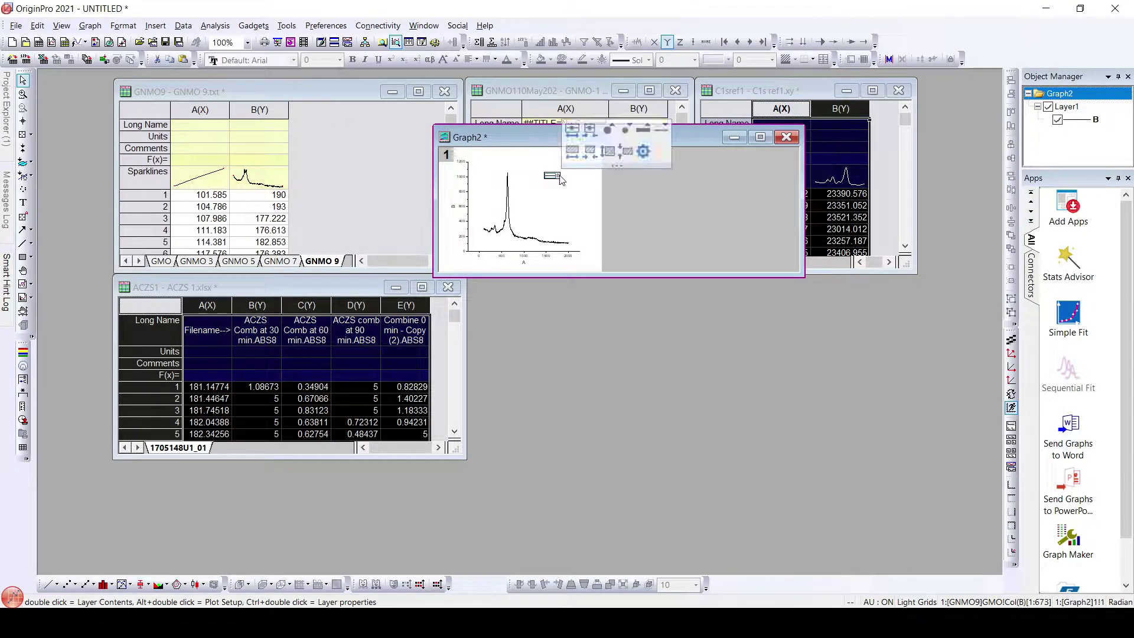
# - In Layer Contents, add the GNMO column B datasets as group g1, remove the extra plot, and apply
pyautogui.click(761, 138)
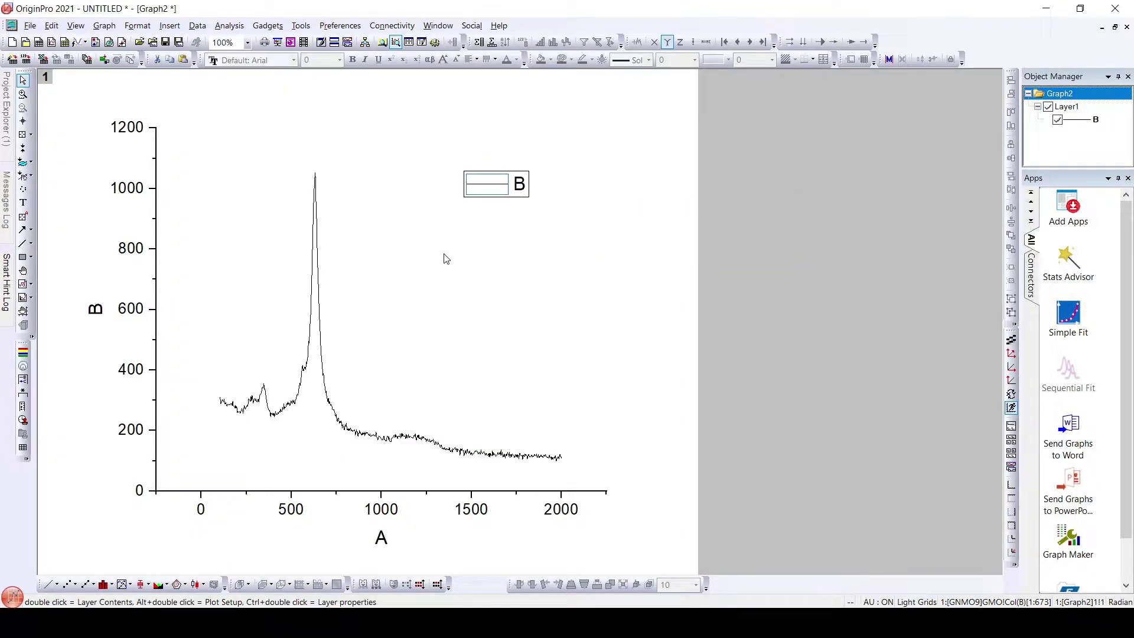
pyautogui.doubleClick(45, 77)
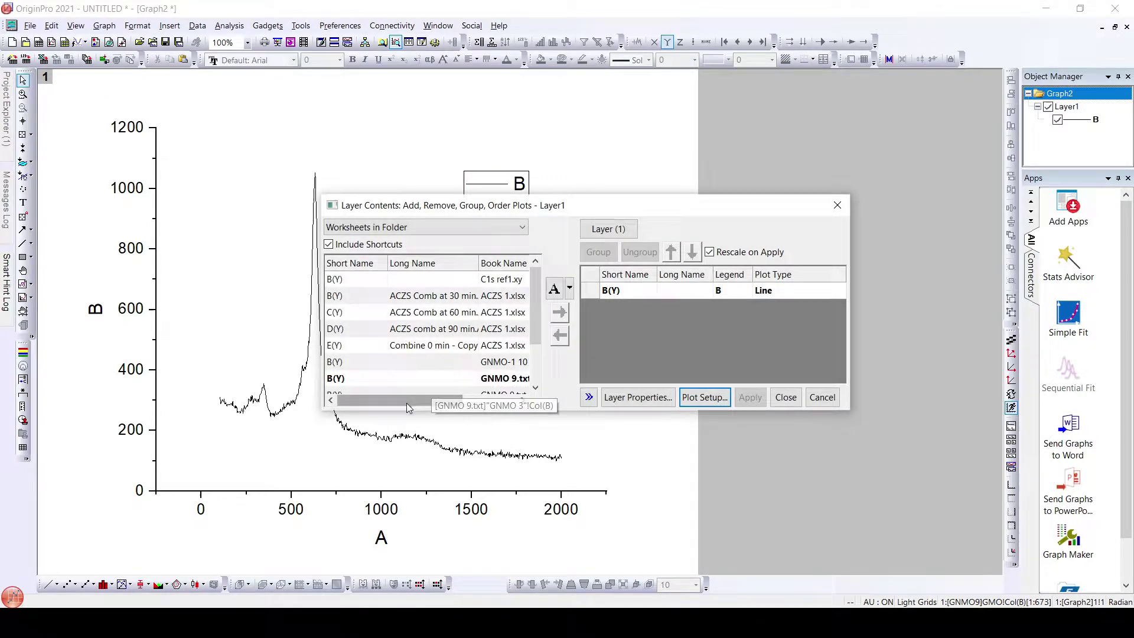
pyautogui.moveTo(406, 402)
pyautogui.mouseDown()
pyautogui.moveTo(452, 406)
pyautogui.moveTo(394, 407)
pyautogui.mouseUp()
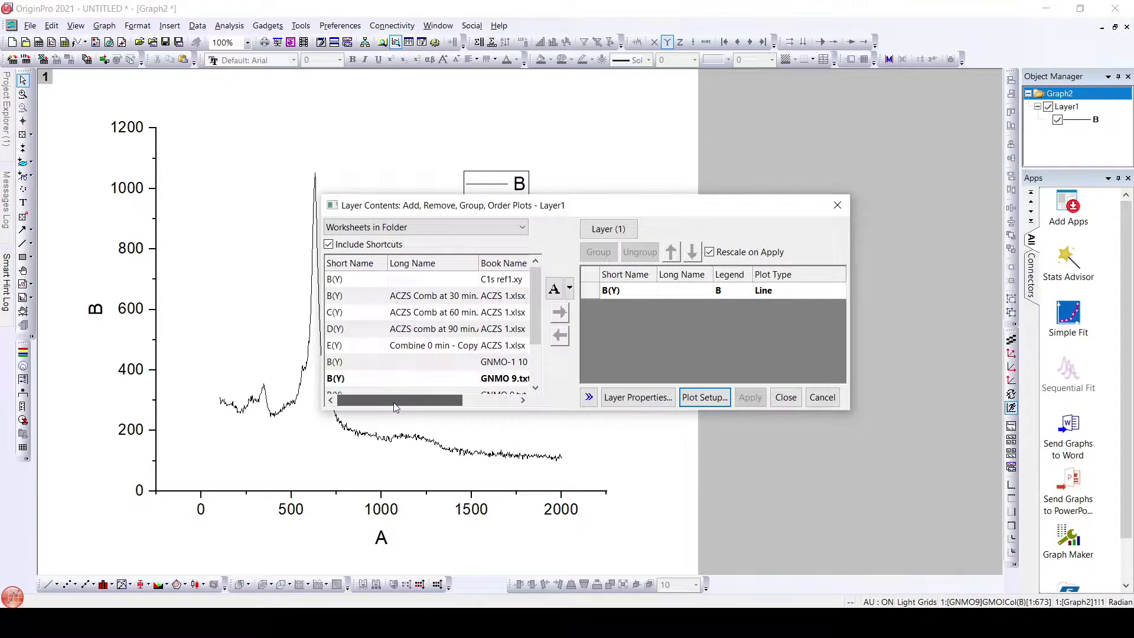
pyautogui.click(400, 362)
pyautogui.scroll(-1, 421, 381)
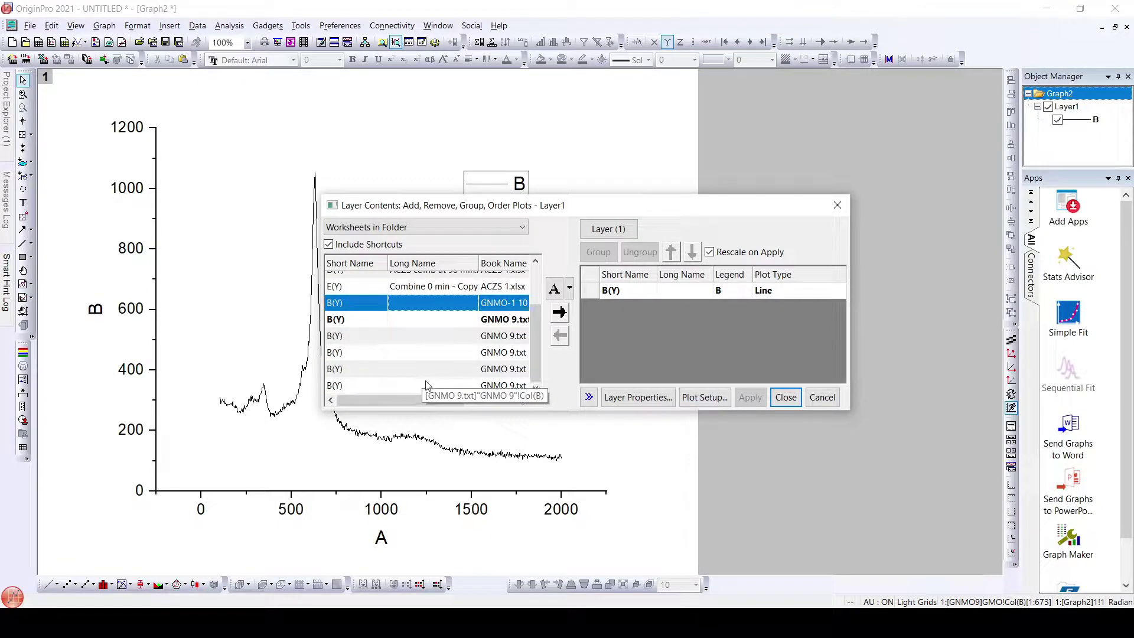
pyautogui.keyDown('shift'); pyautogui.click(416, 391); pyautogui.keyUp('shift')
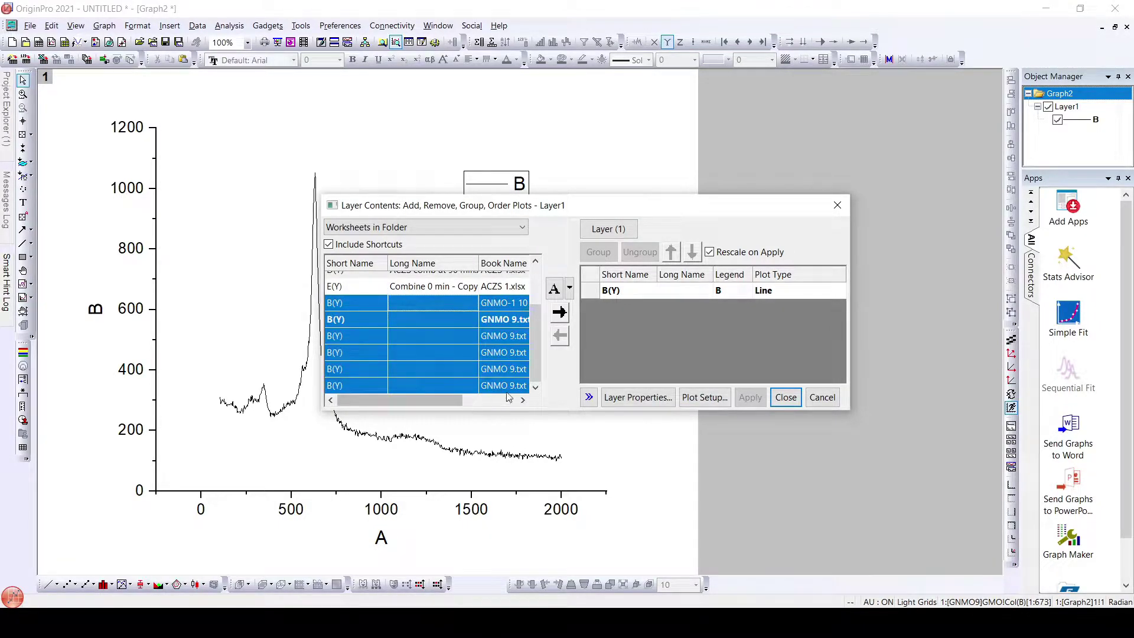
pyautogui.click(560, 312)
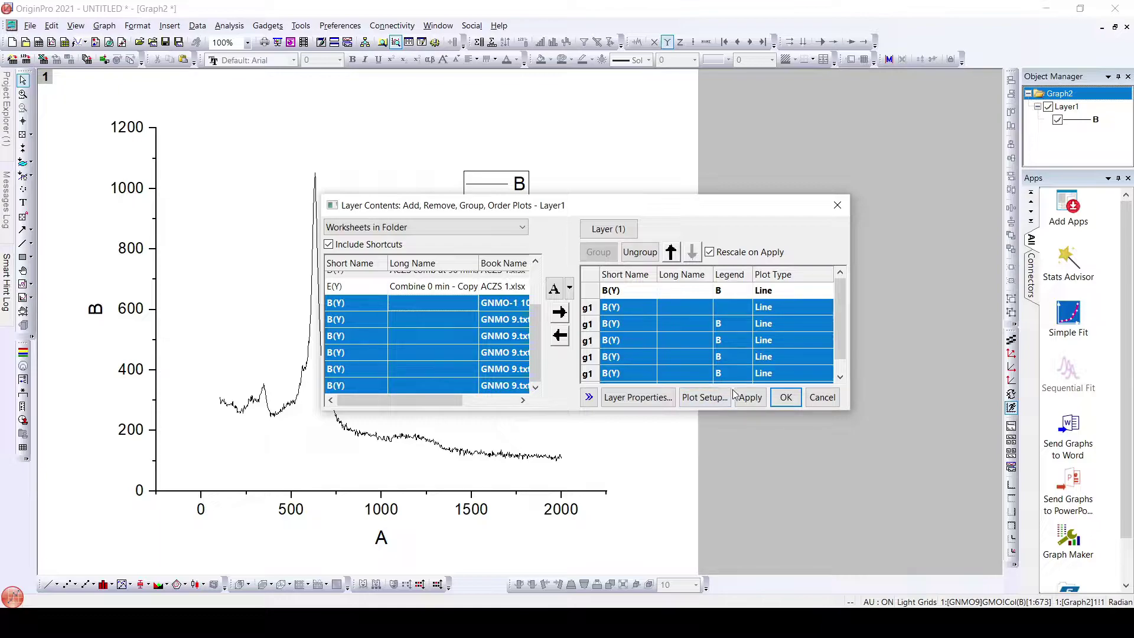
pyautogui.click(667, 305)
pyautogui.click(560, 335)
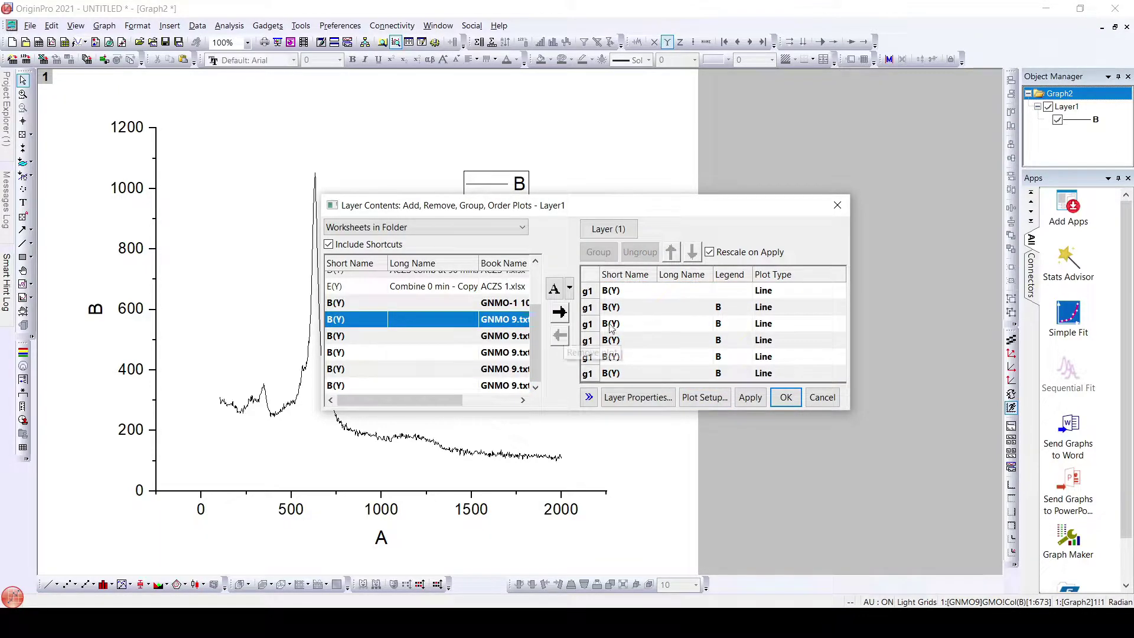
pyautogui.click(750, 397)
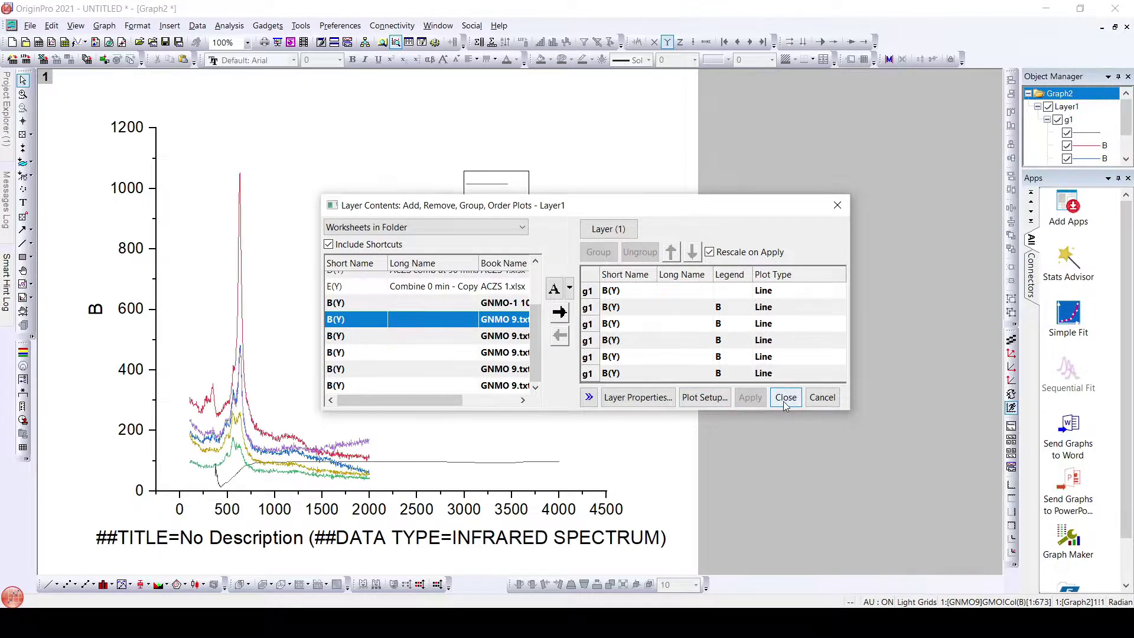
pyautogui.click(783, 401)
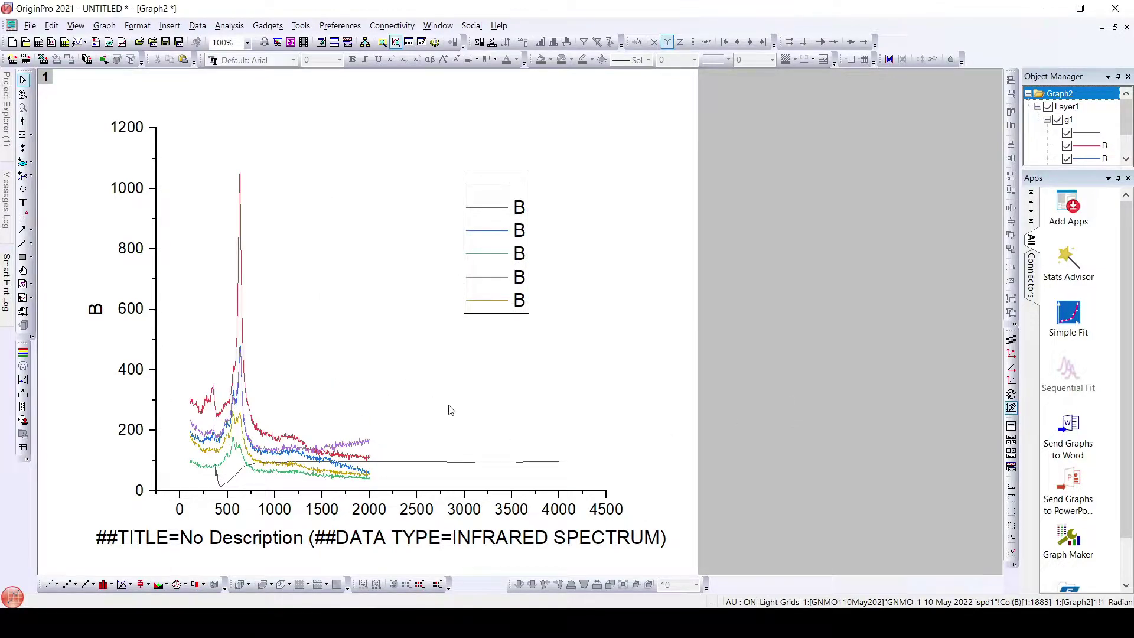
# - Deselect the legend, restore Graph2 to a small window, and show GNMO9's GMO sheet
pyautogui.click(502, 283)
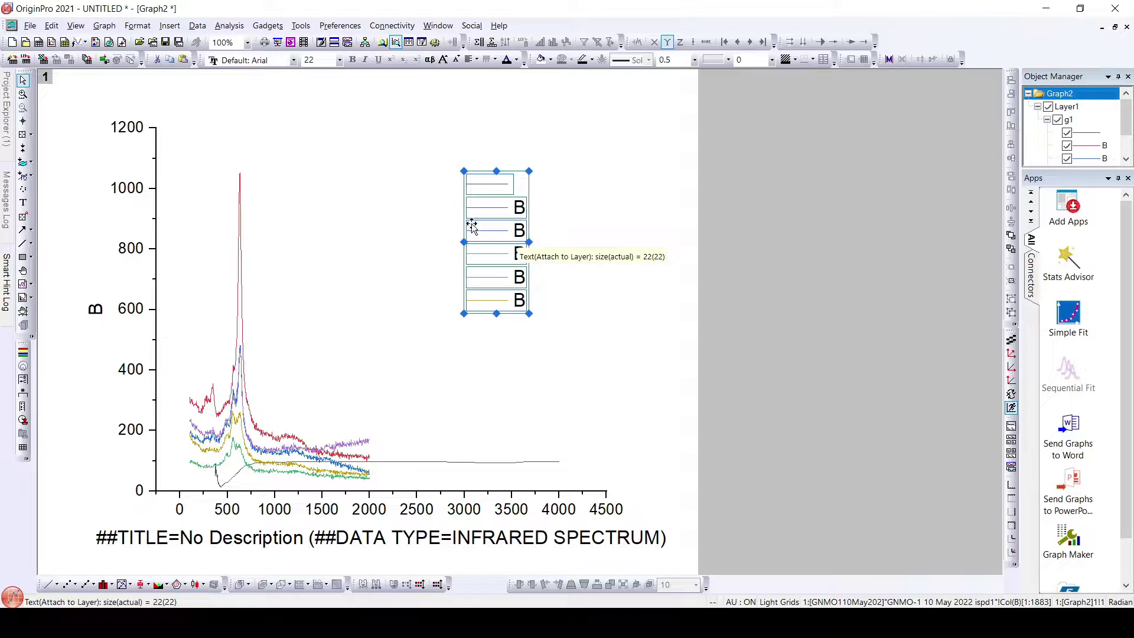
pyautogui.rightClick(520, 201)
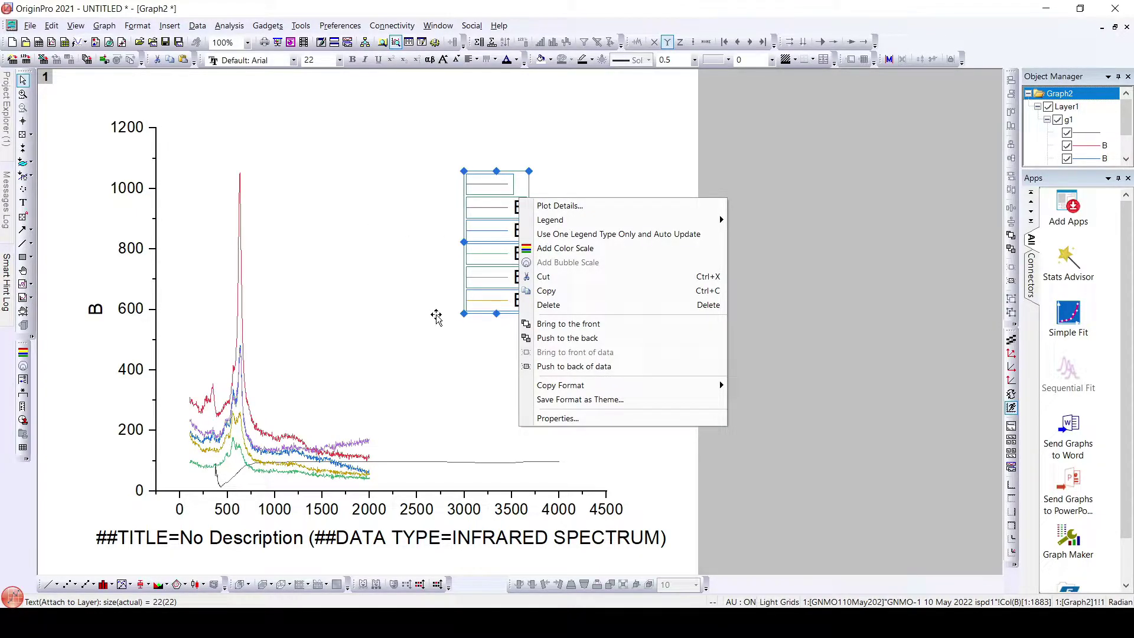
pyautogui.click(639, 165)
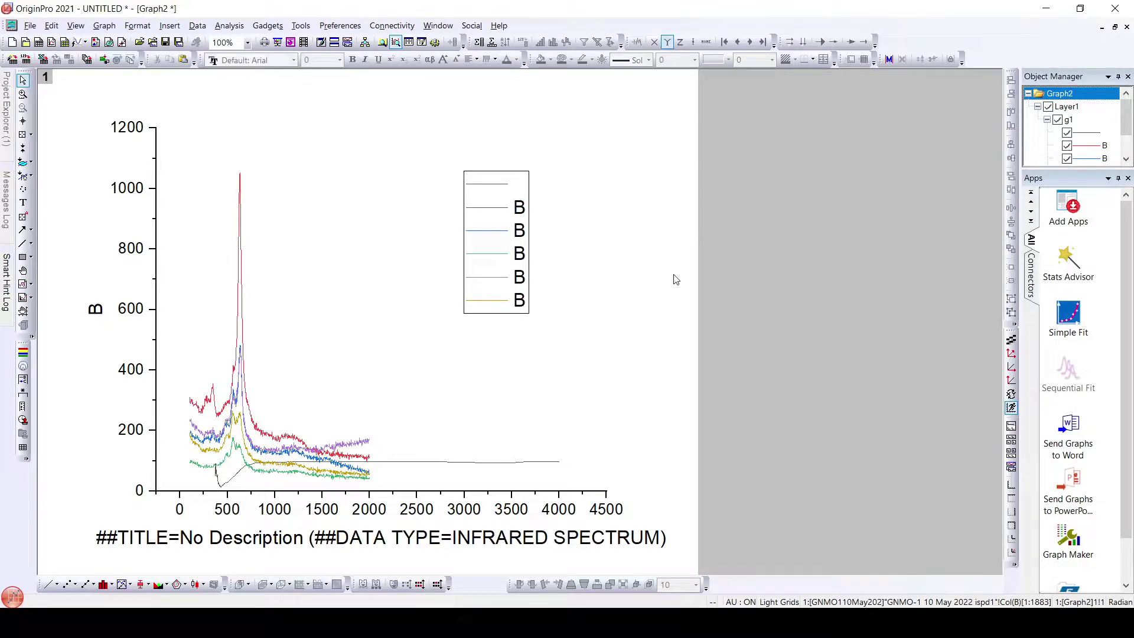
pyautogui.click(1114, 28)
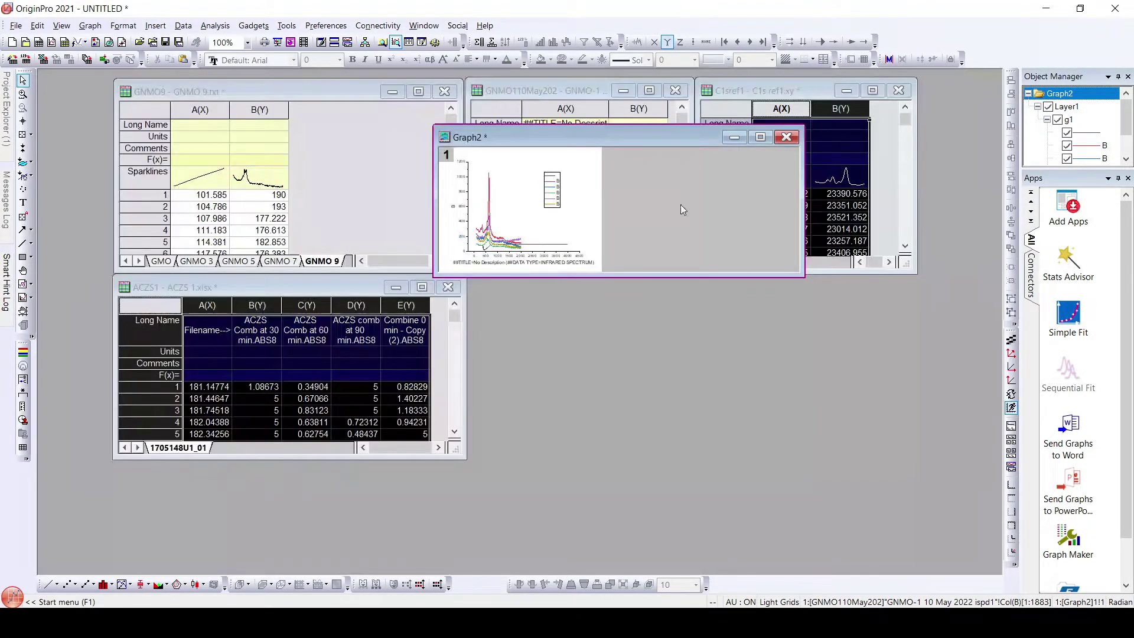
pyautogui.click(163, 263)
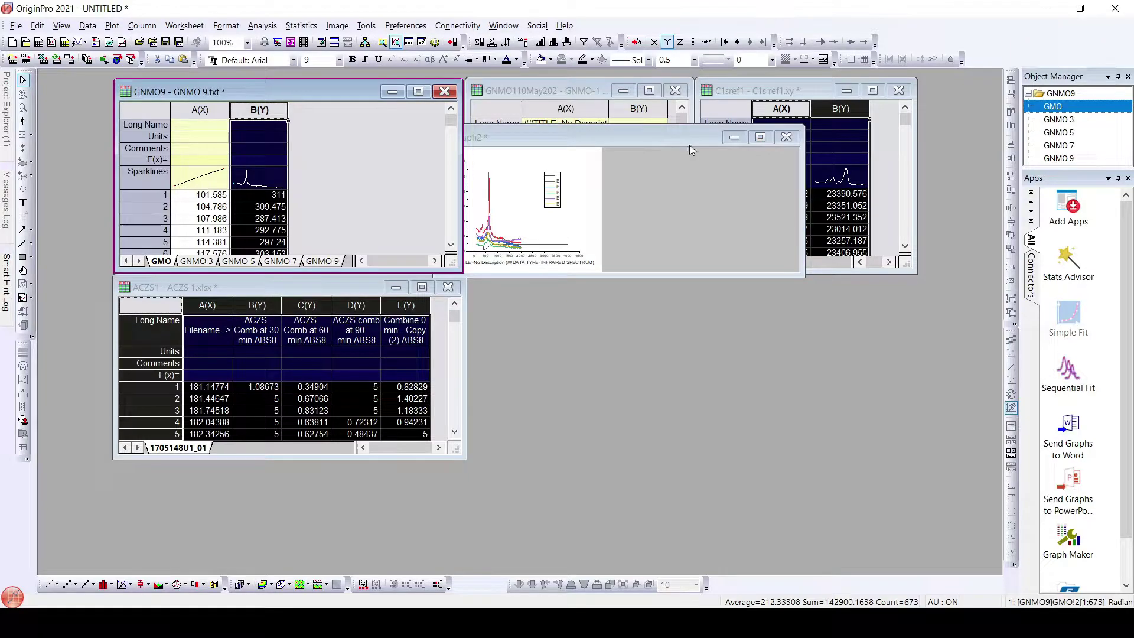
# - Maximize Graph2 and open Update Legend, keeping the update mode as Update
pyautogui.click(760, 137)
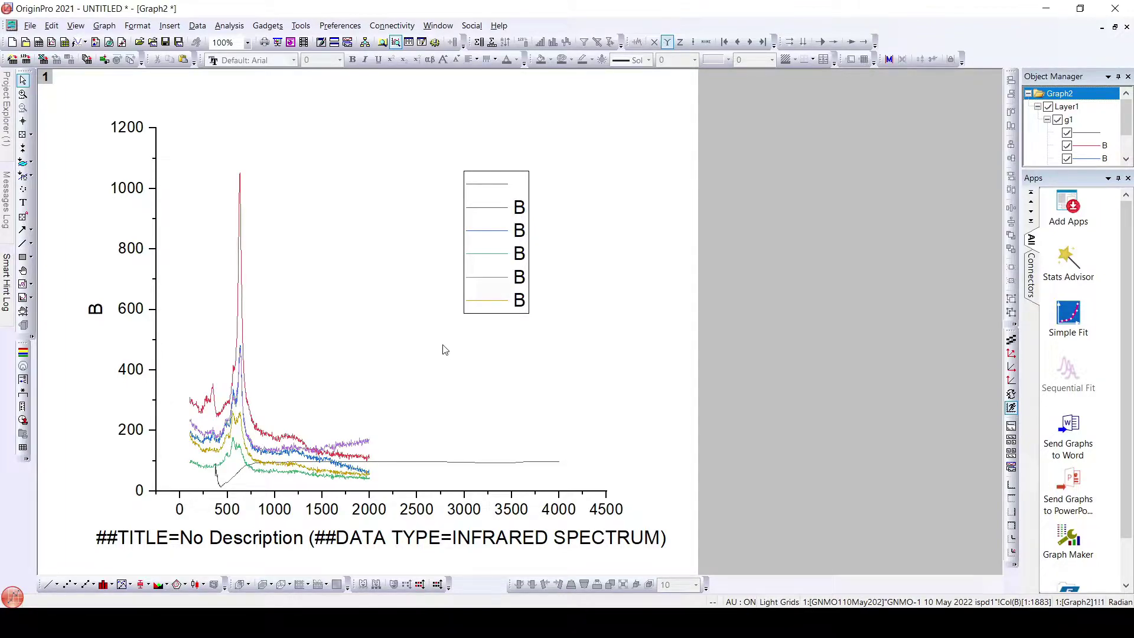
pyautogui.rightClick(519, 213)
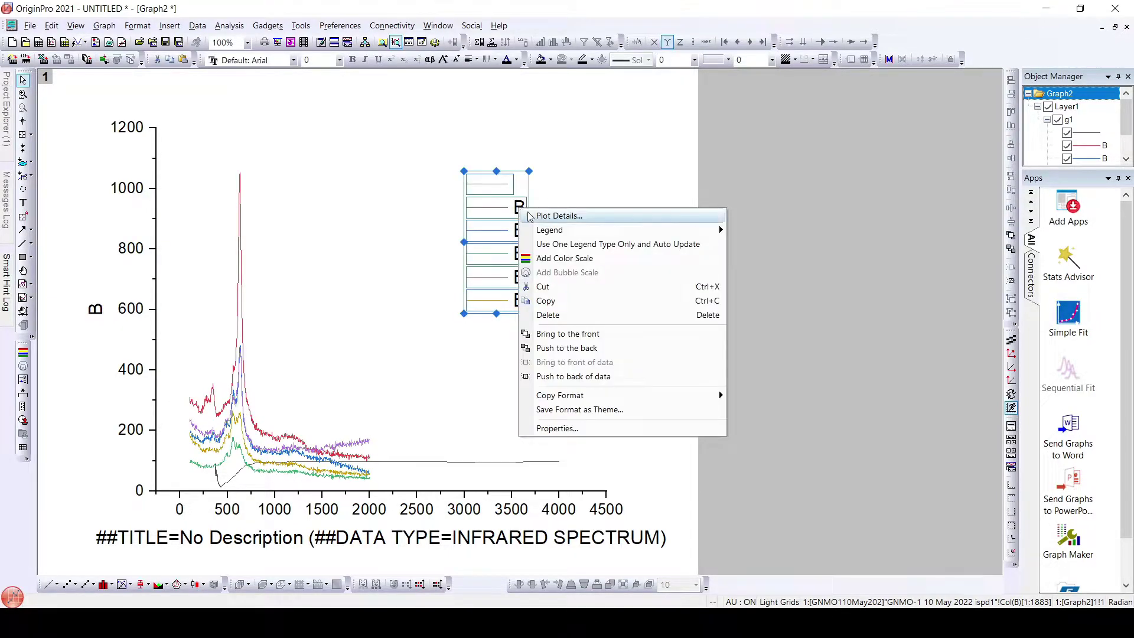
pyautogui.moveTo(549, 232)
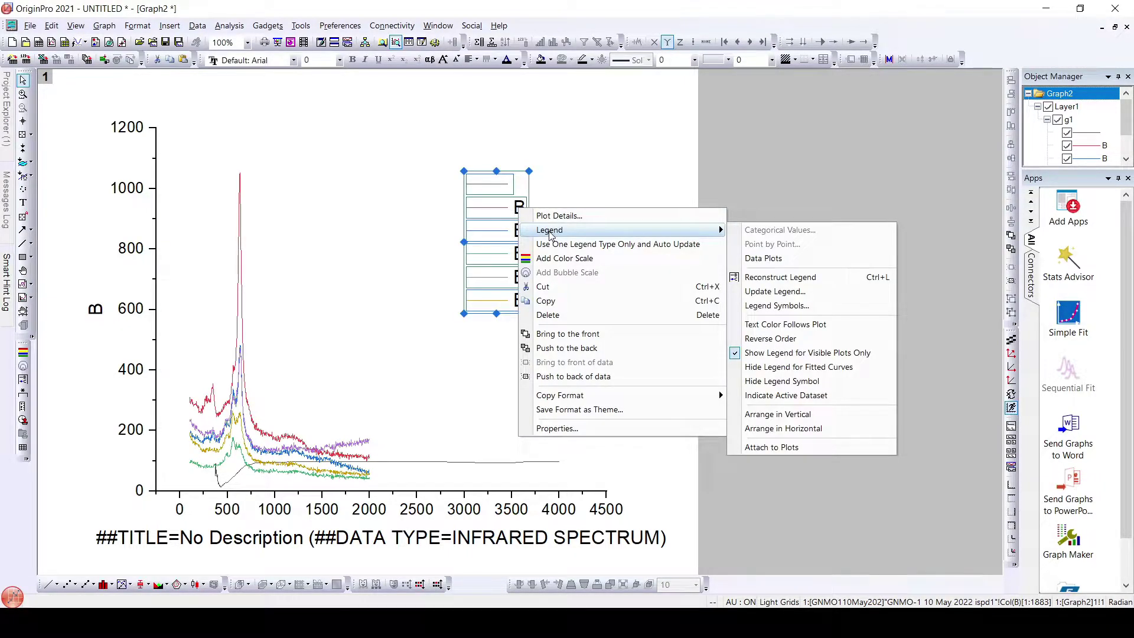
pyautogui.click(755, 293)
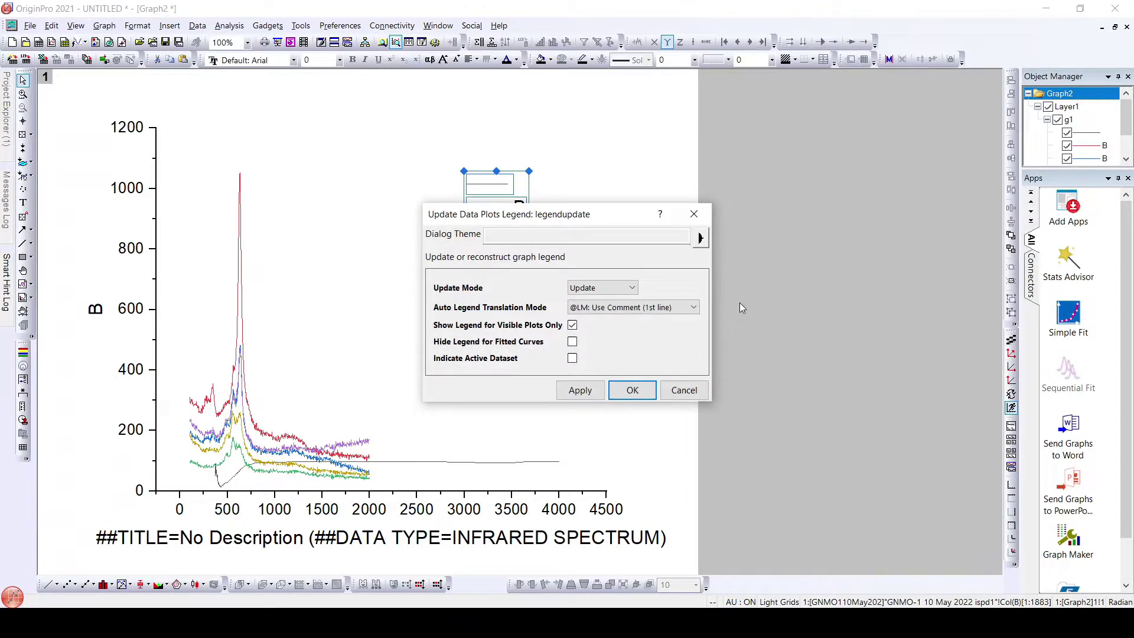
pyautogui.moveTo(549, 215); pyautogui.dragTo(503, 184)
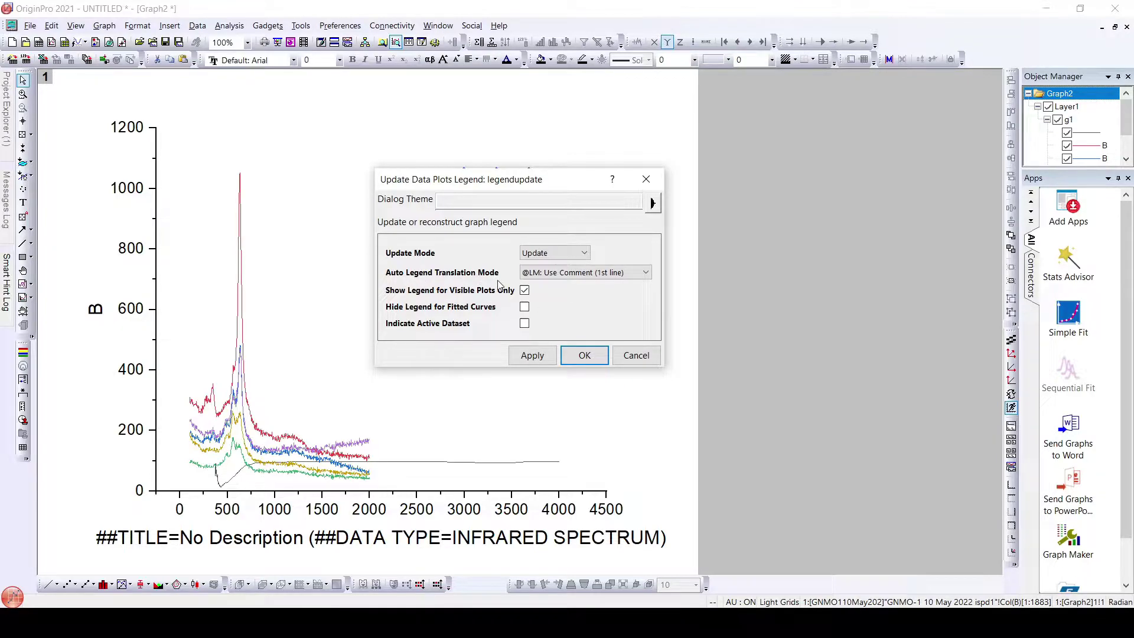
pyautogui.click(543, 253)
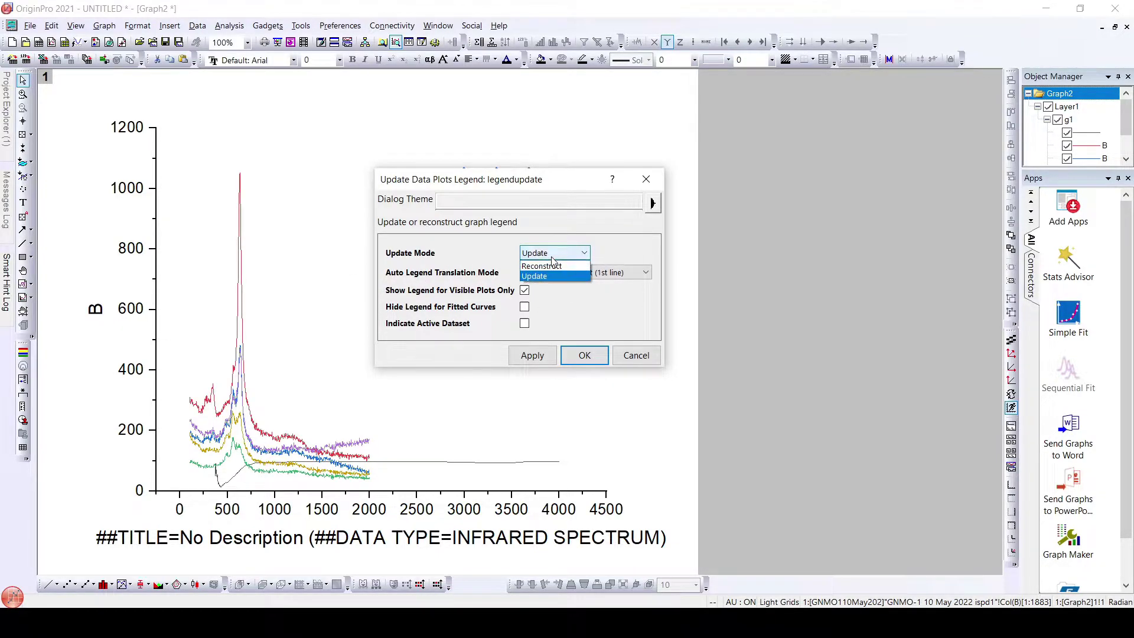
pyautogui.click(578, 279)
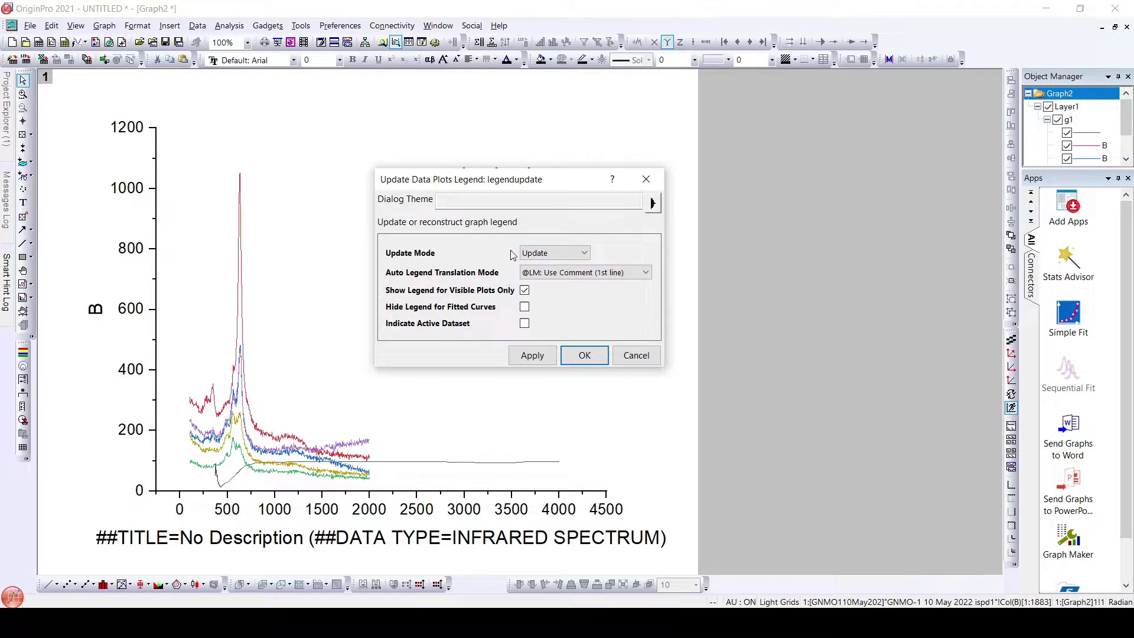
pyautogui.moveTo(493, 185); pyautogui.dragTo(714, 172)
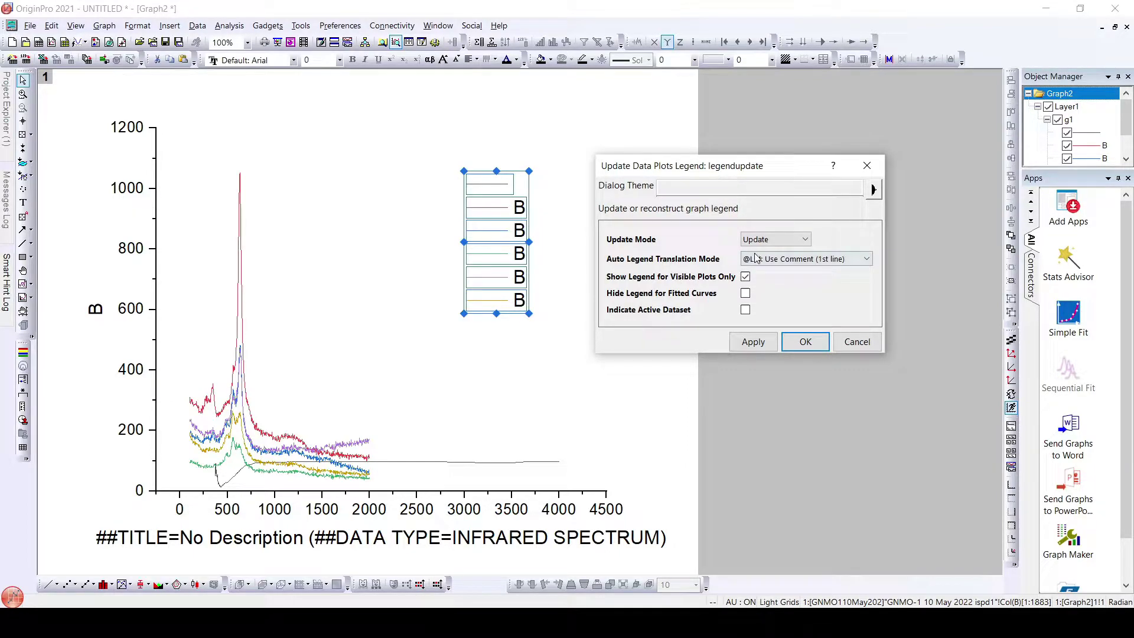
pyautogui.click(800, 261)
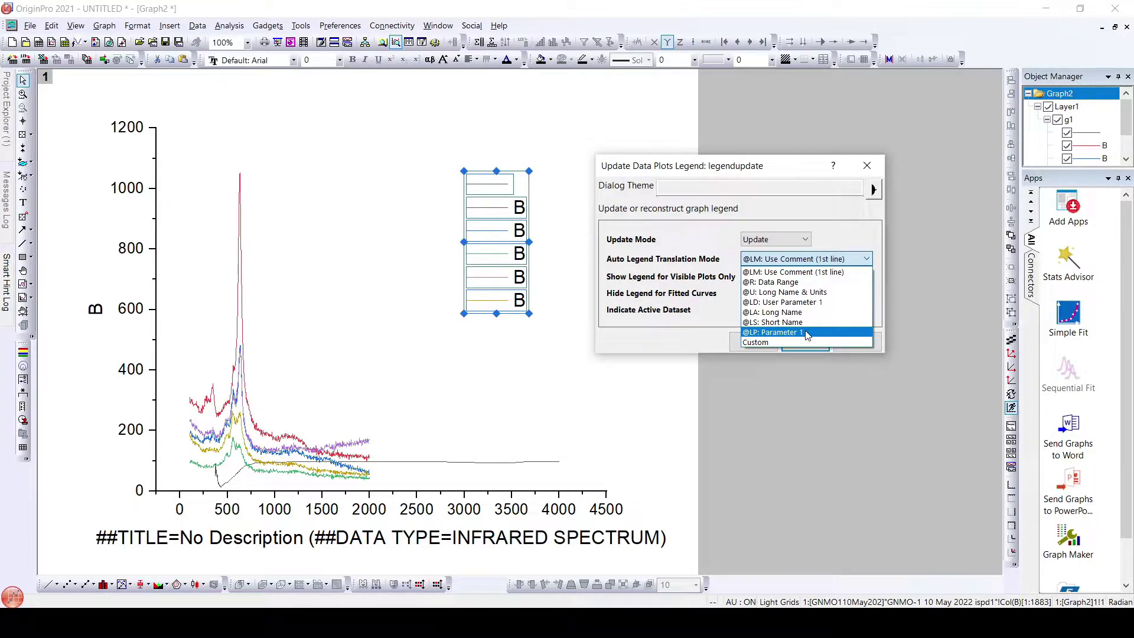
pyautogui.click(768, 322)
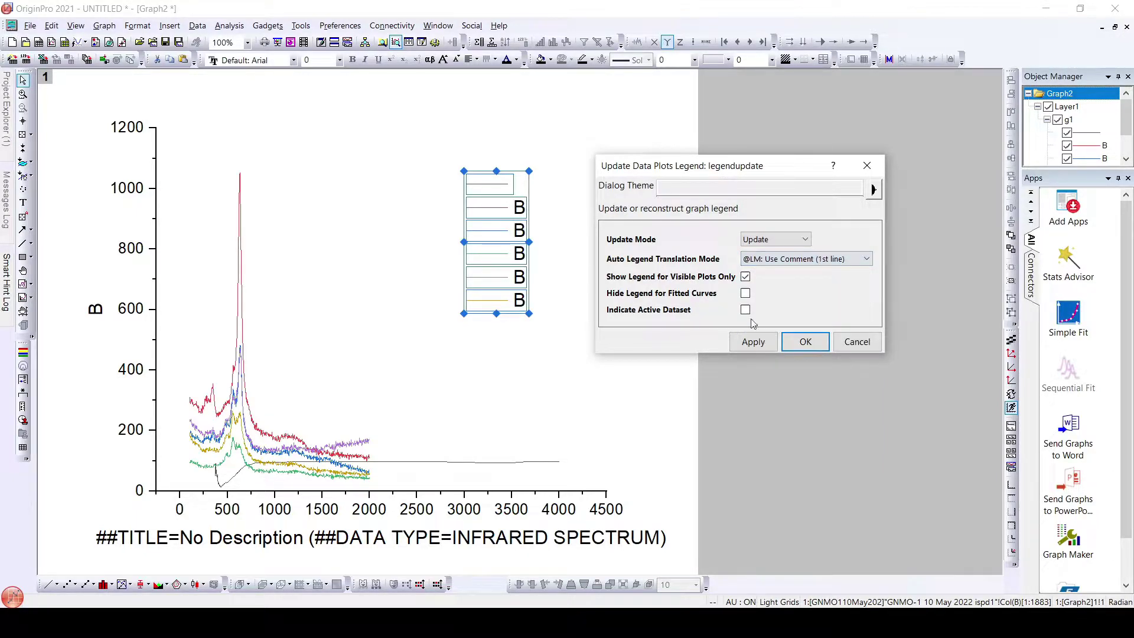
pyautogui.click(805, 342)
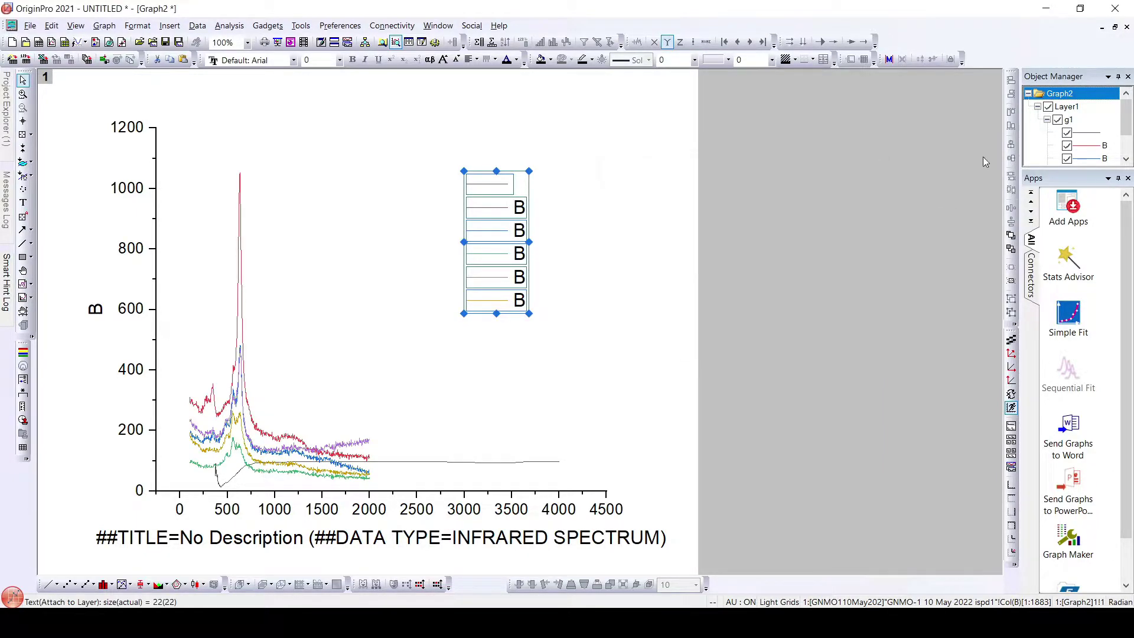
pyautogui.click(1115, 27)
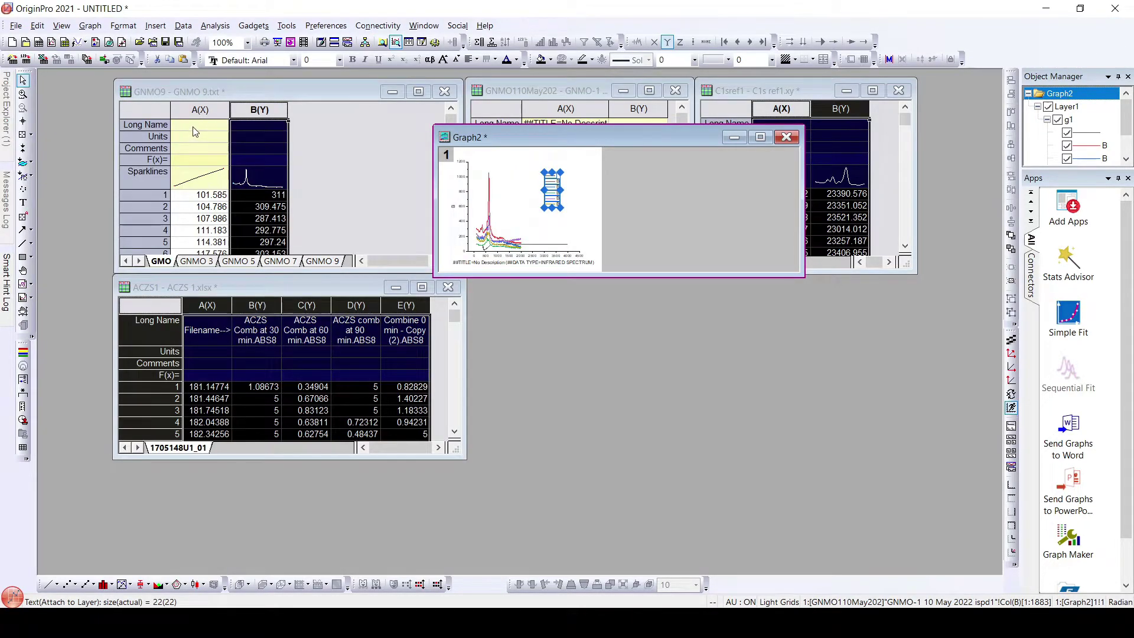
# - Select column A's header rows, then bring Graph2 forward and open its Update Legend settings
pyautogui.moveTo(193, 132); pyautogui.dragTo(242, 163)
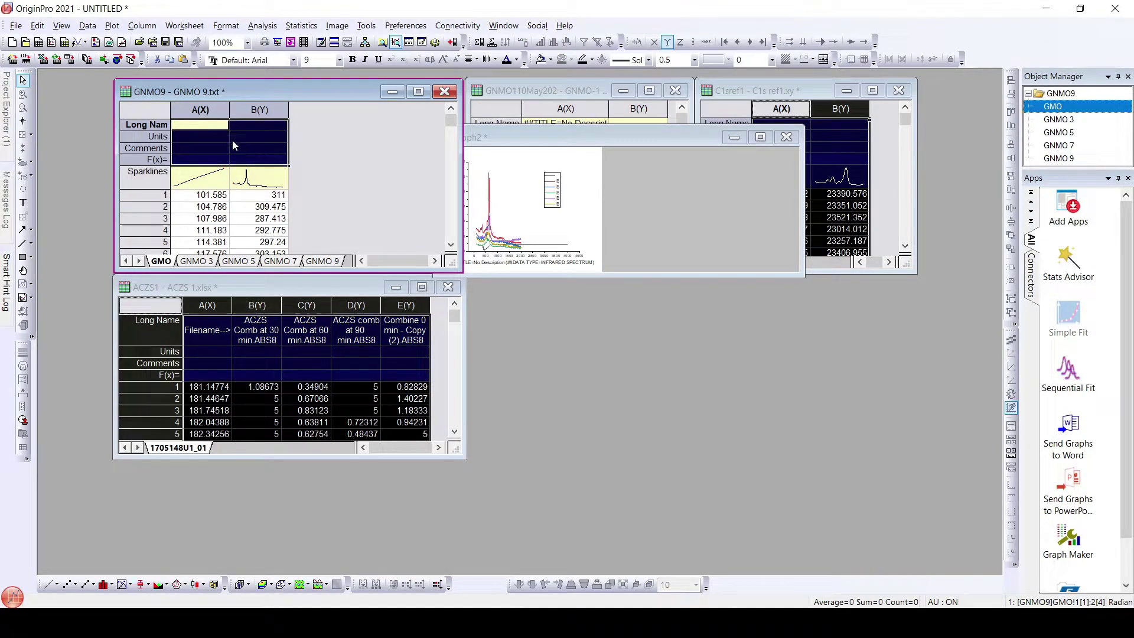
pyautogui.click(342, 159)
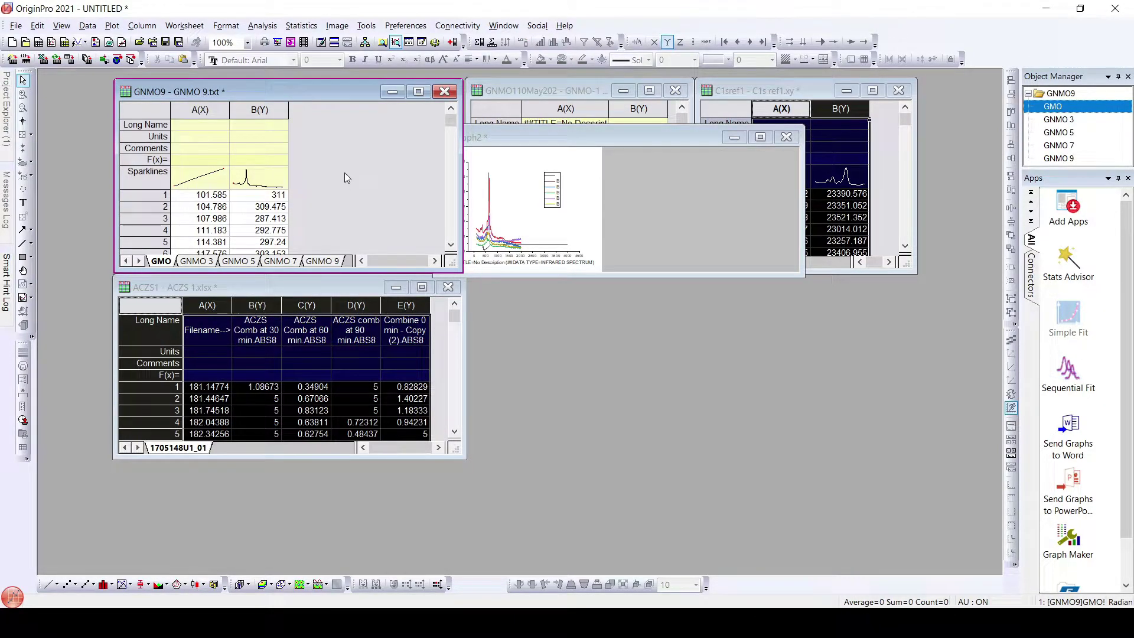
pyautogui.click(553, 191)
pyautogui.rightClick(556, 191)
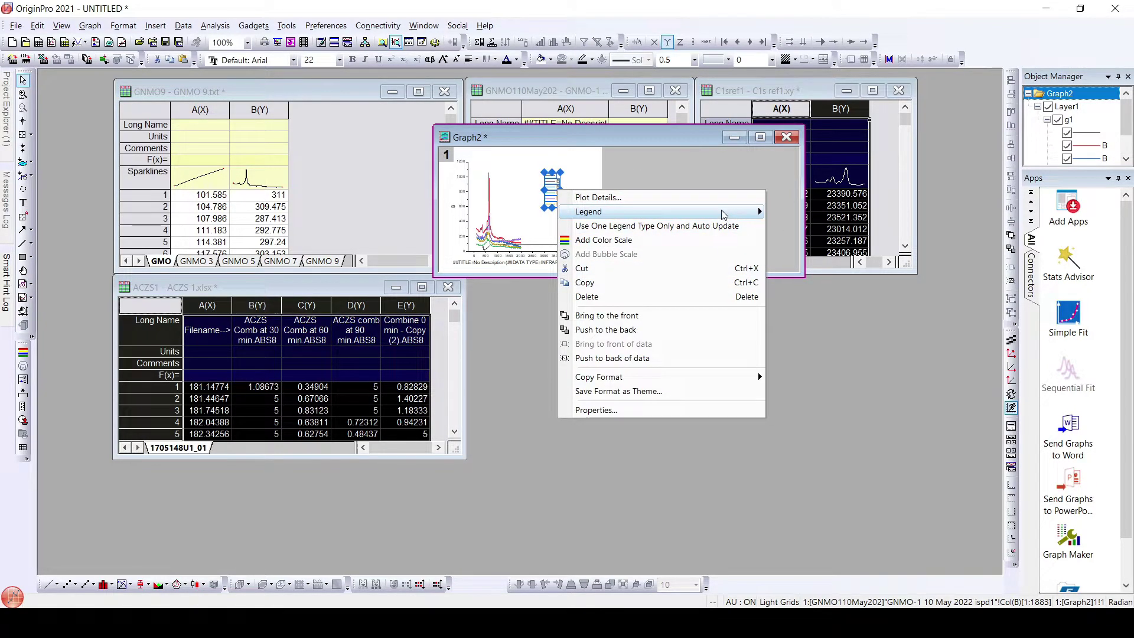
pyautogui.moveTo(724, 212)
pyautogui.click(803, 270)
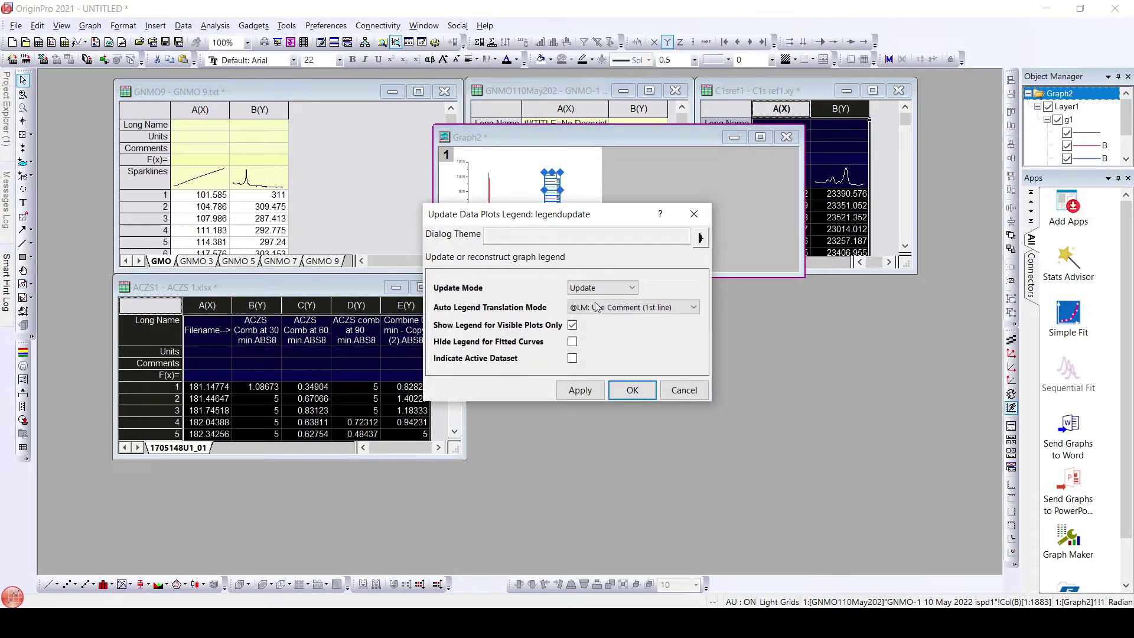
# - Set the legend translation mode to @U: Long Name & Units, apply, and close
pyautogui.click(616, 310)
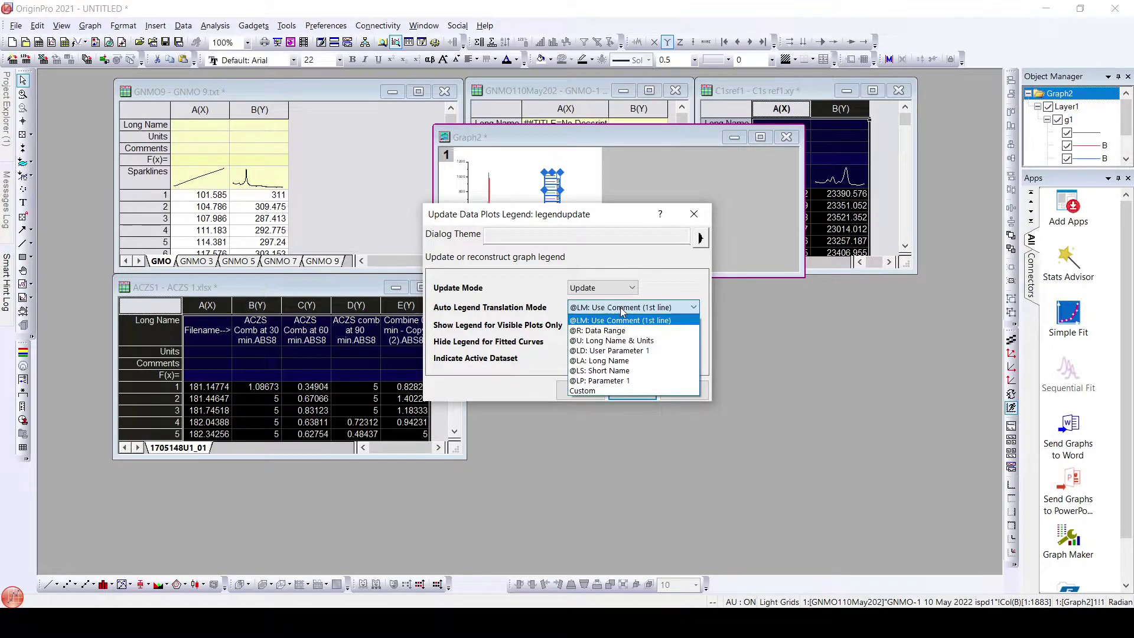
pyautogui.click(630, 345)
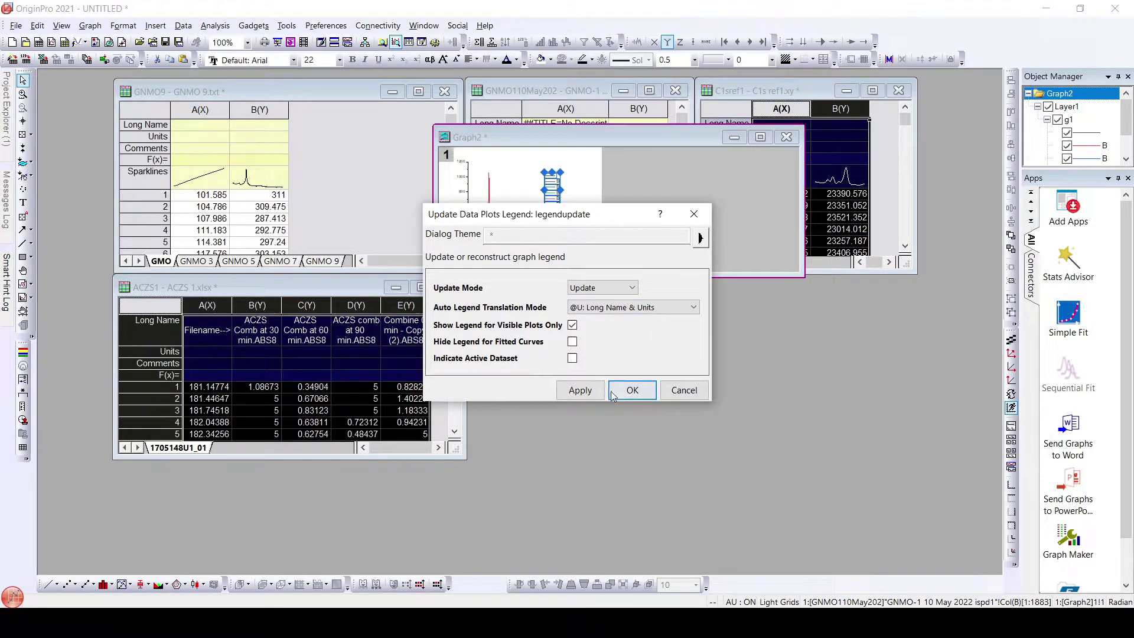
pyautogui.click(579, 389)
pyautogui.moveTo(581, 221); pyautogui.dragTo(752, 182)
pyautogui.click(760, 138)
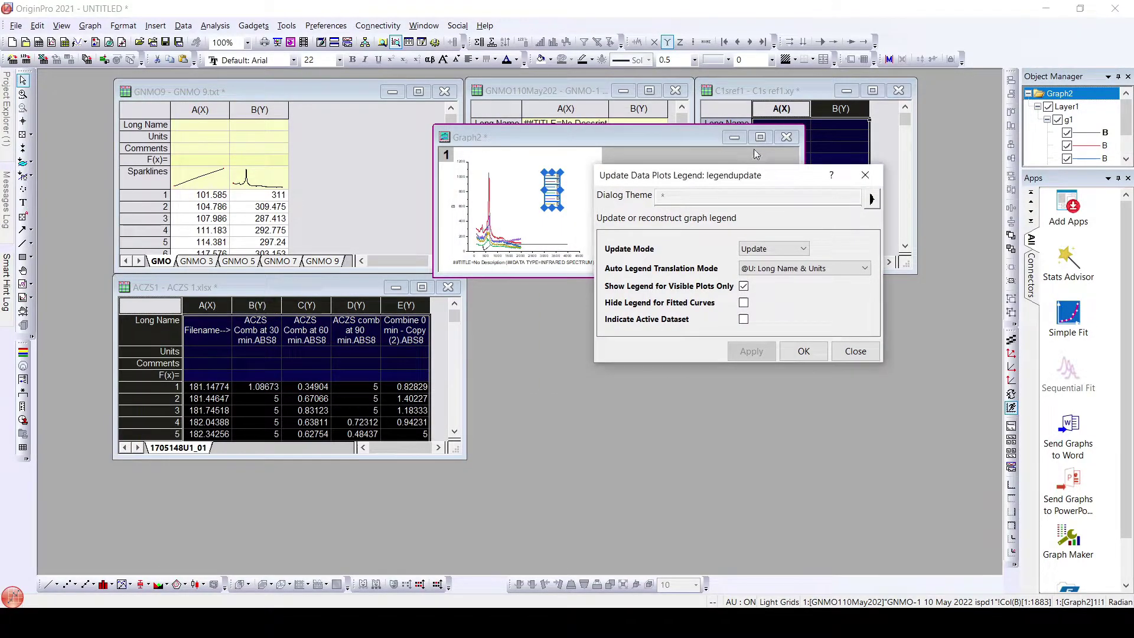
pyautogui.click(803, 351)
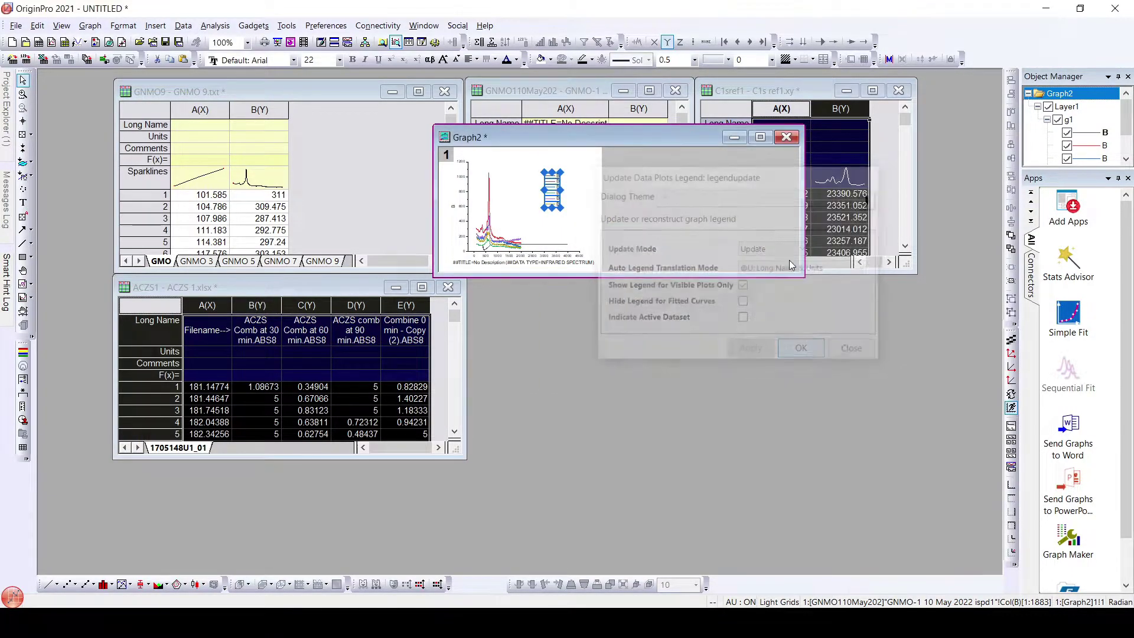
# - Maximize Graph2, select its legend, and dismiss the mini toolbar
pyautogui.click(760, 138)
pyautogui.click(519, 232)
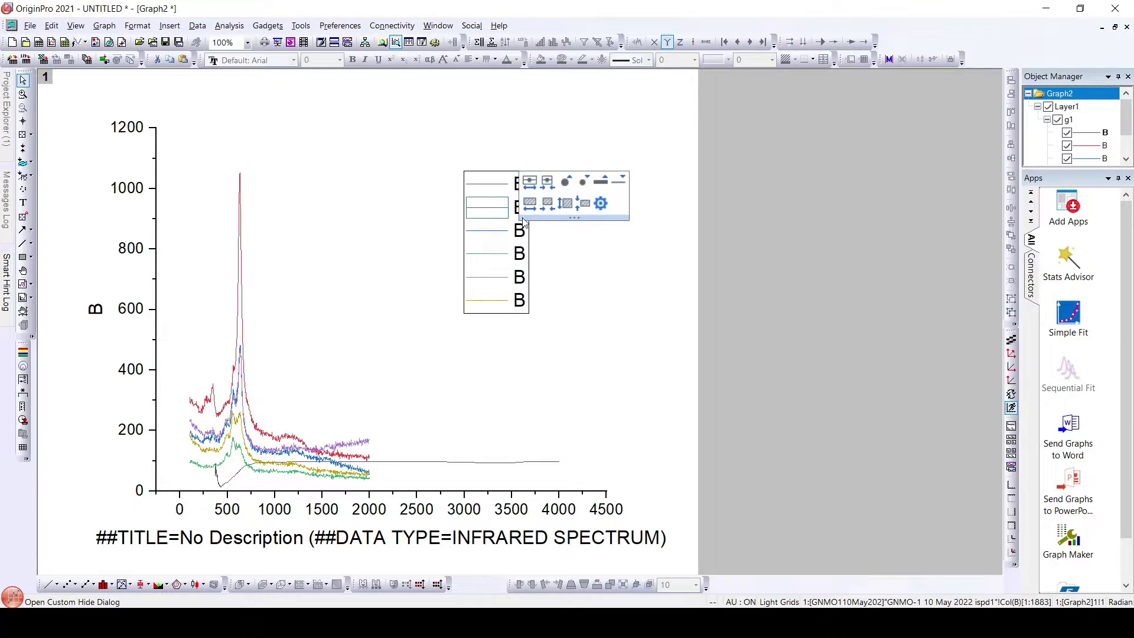
pyautogui.click(521, 233)
pyautogui.click(760, 192)
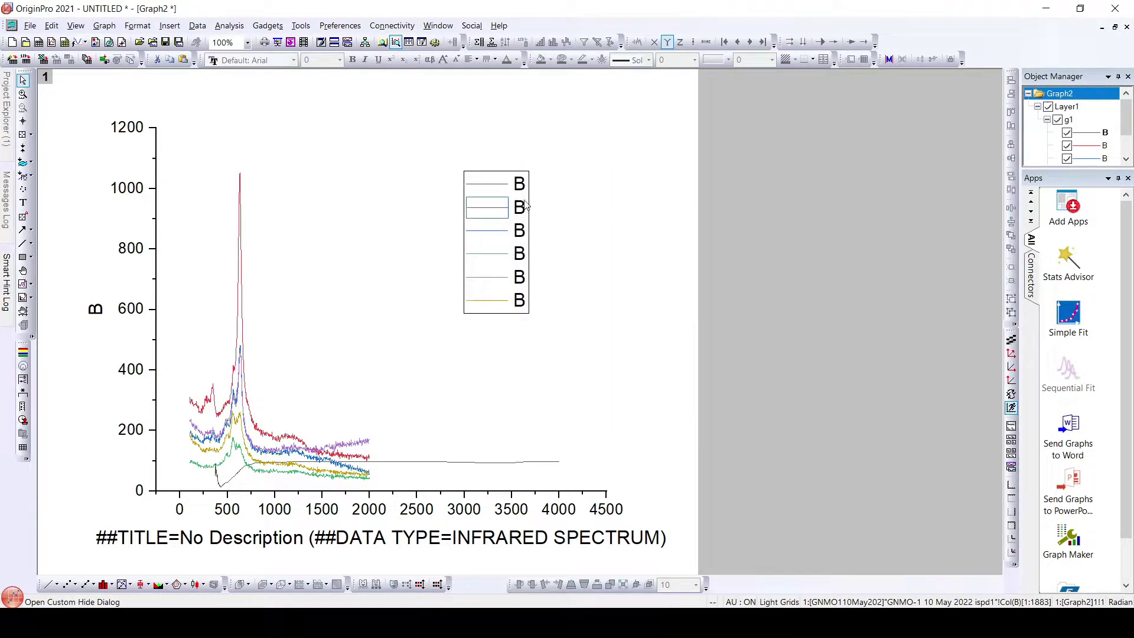
pyautogui.click(522, 204)
pyautogui.rightClick(522, 204)
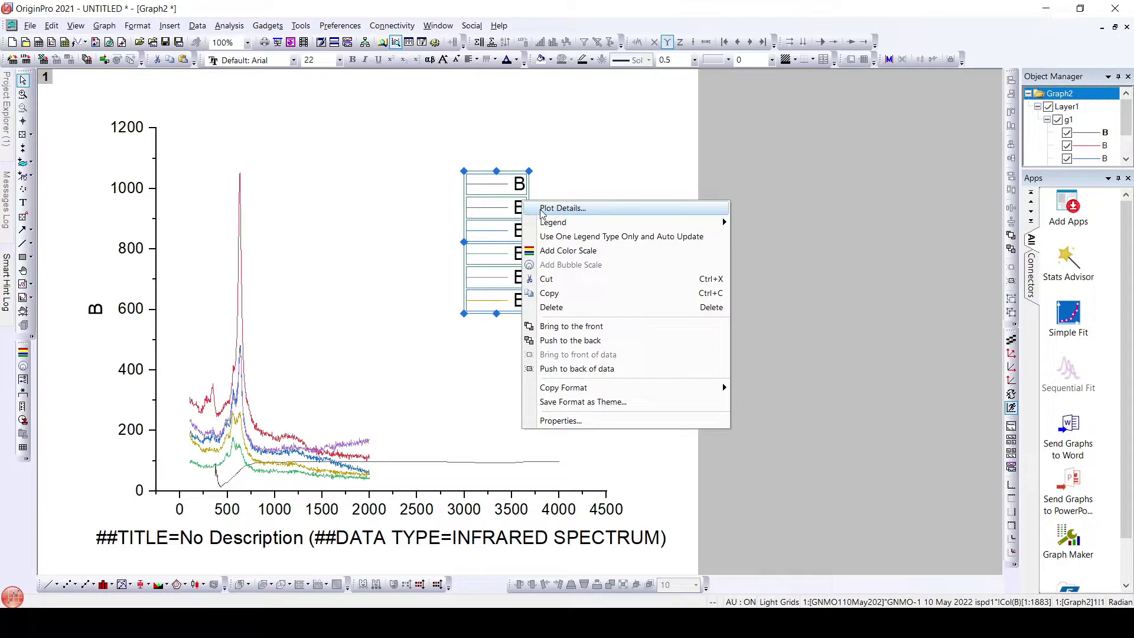
pyautogui.moveTo(549, 224)
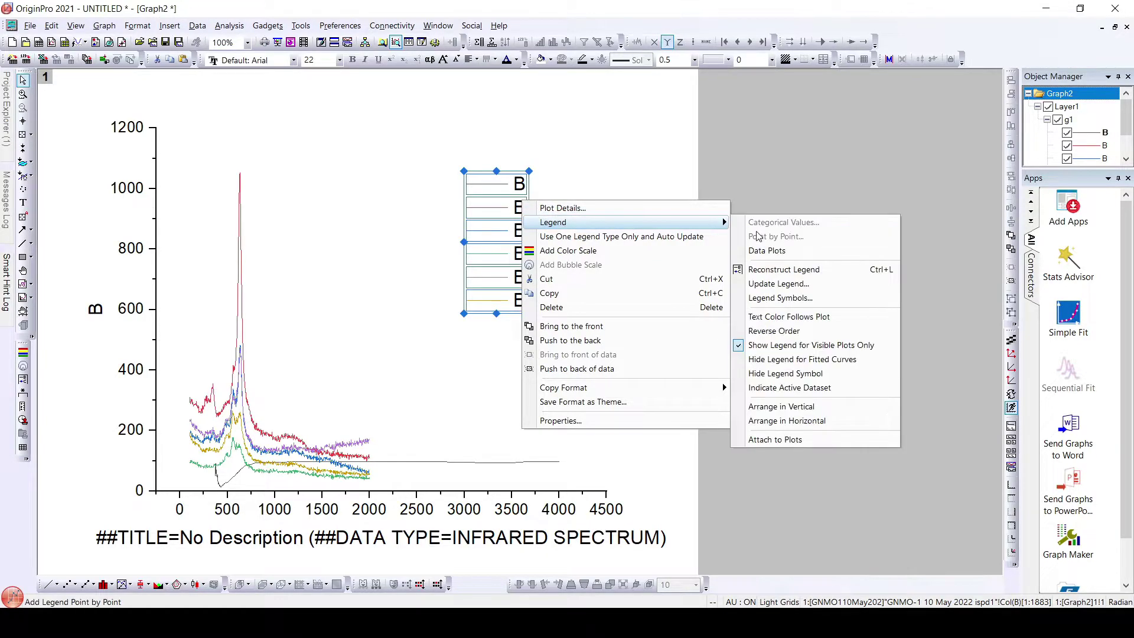
pyautogui.click(771, 286)
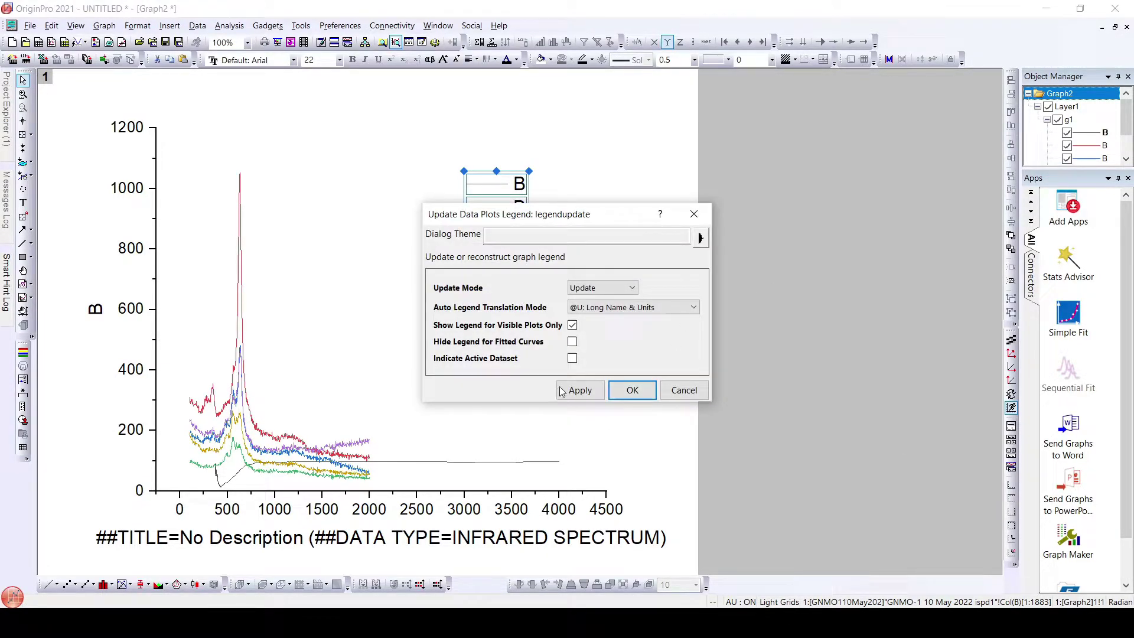
pyautogui.click(617, 307)
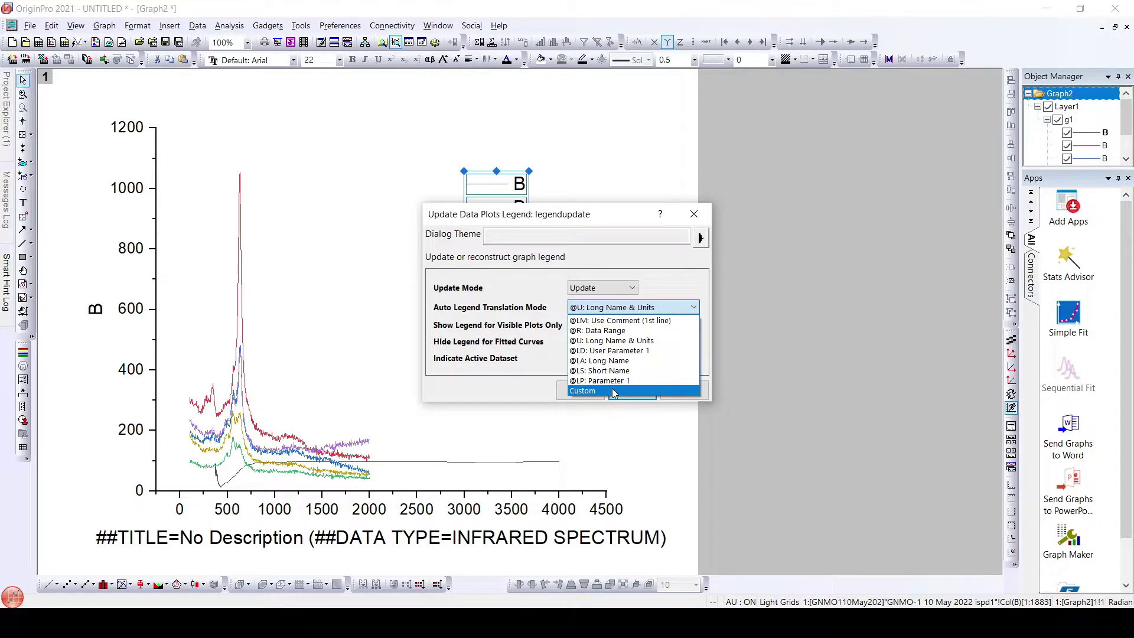
pyautogui.click(613, 391)
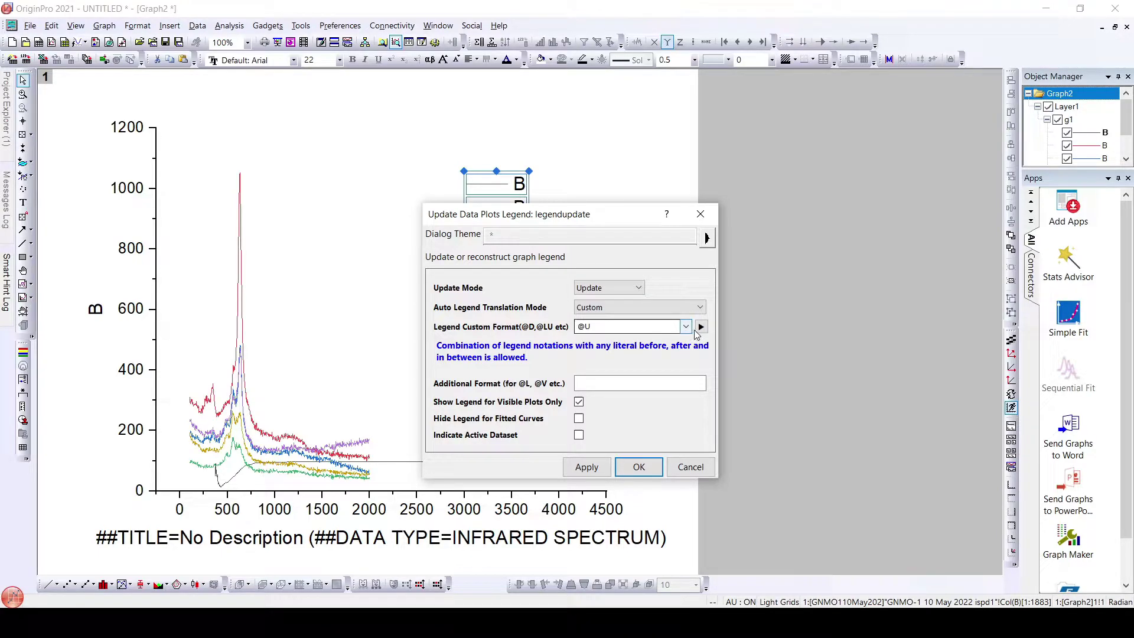
pyautogui.click(700, 328)
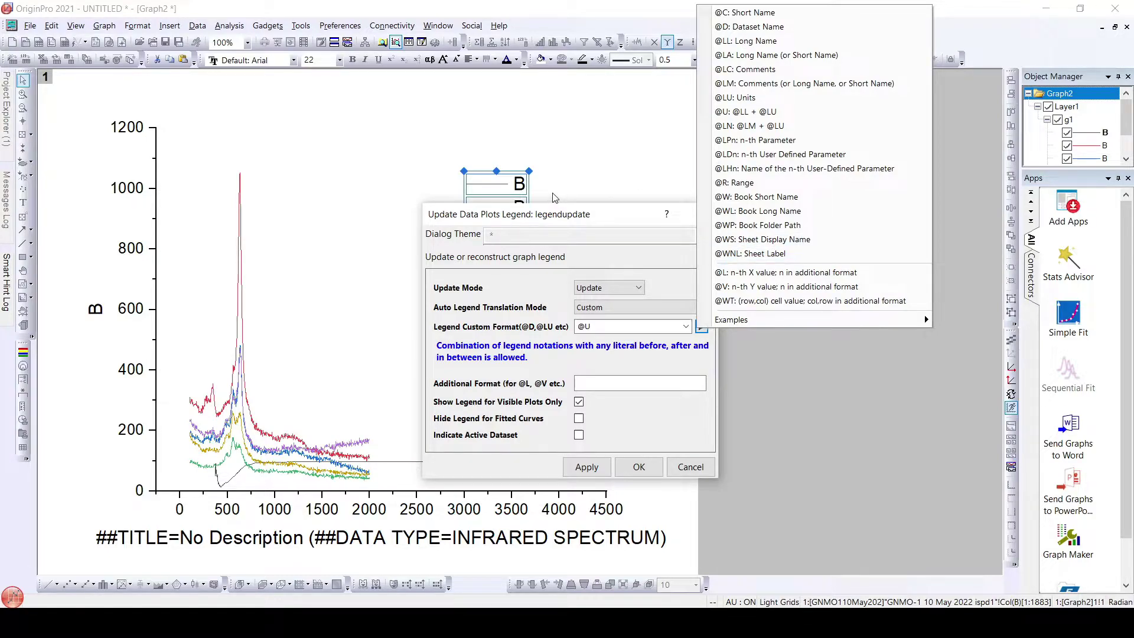
pyautogui.click(779, 246)
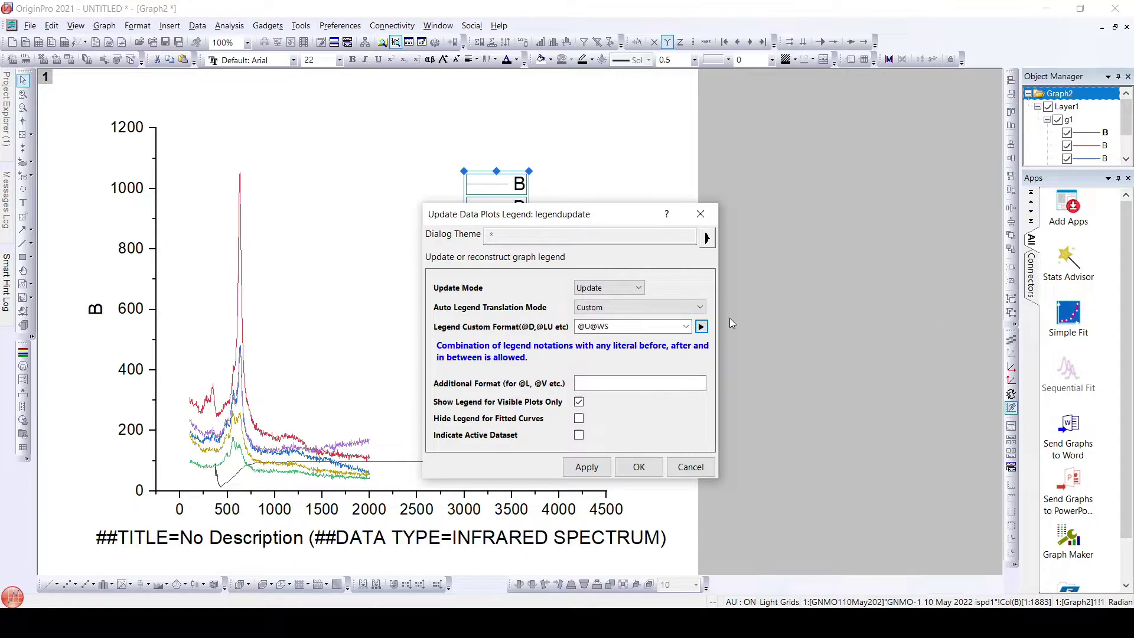
pyautogui.doubleClick(592, 327)
pyautogui.moveTo(592, 326); pyautogui.dragTo(570, 329)
pyautogui.press('Delete')
pyautogui.click(595, 475)
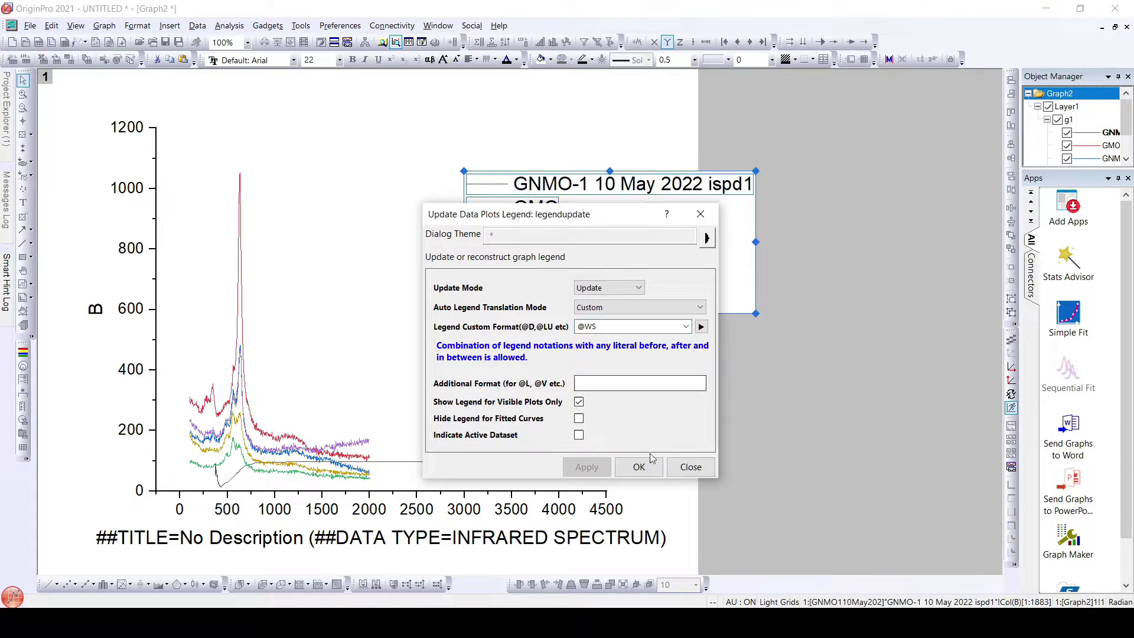
pyautogui.click(644, 472)
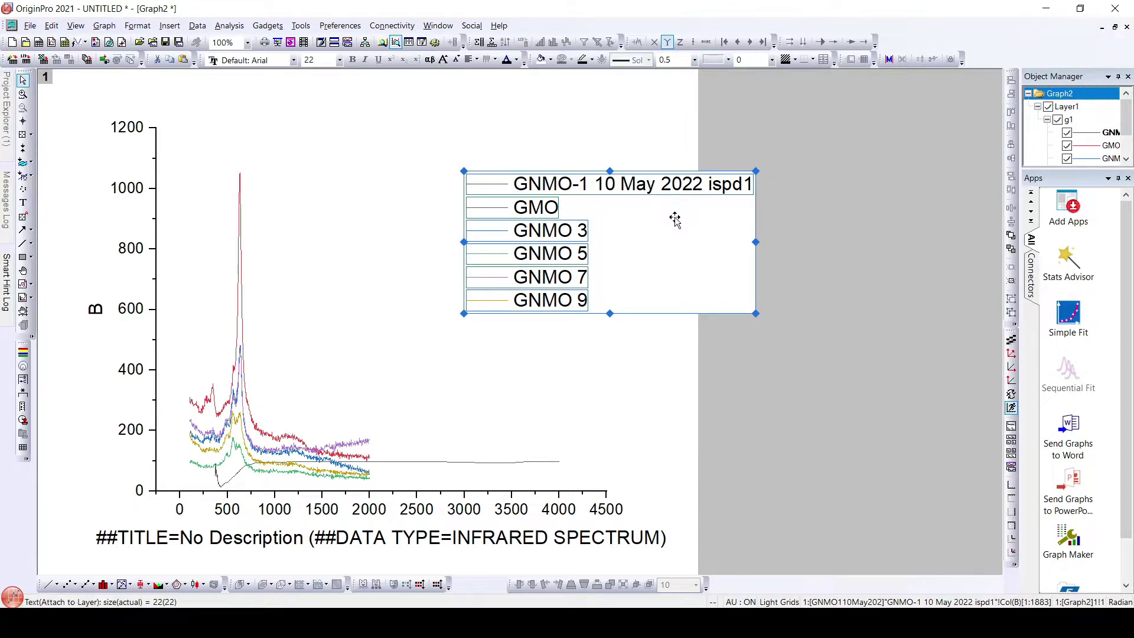
pyautogui.moveTo(656, 217); pyautogui.dragTo(532, 201)
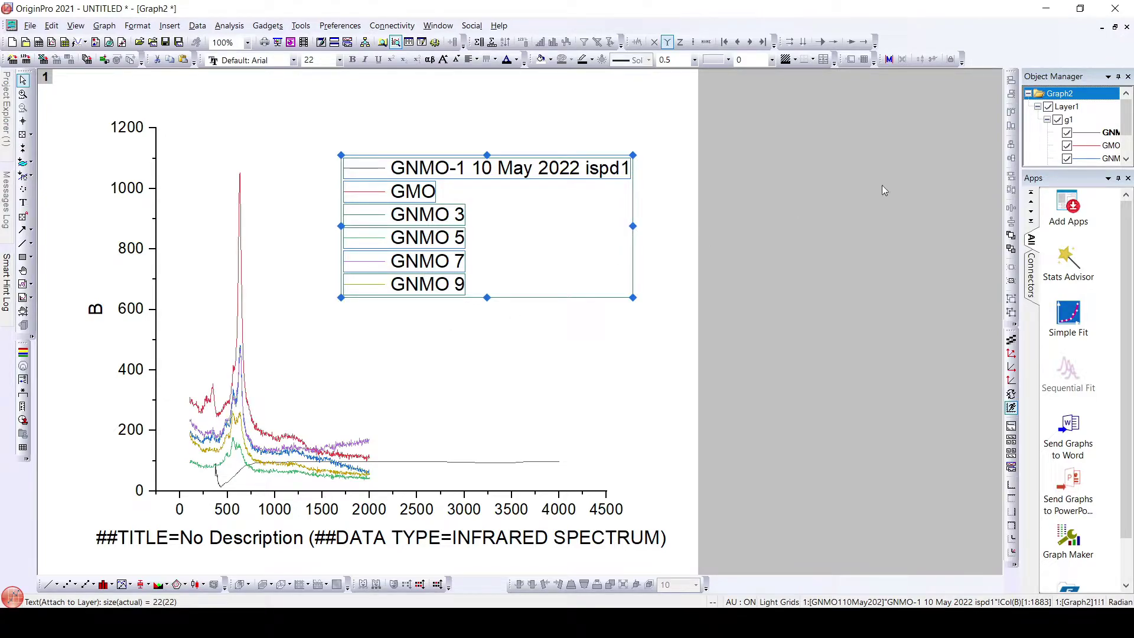
# - Restore Graph2 and move it left, then select columns A(X) and B(Y) in GNMO110May202
pyautogui.click(1115, 27)
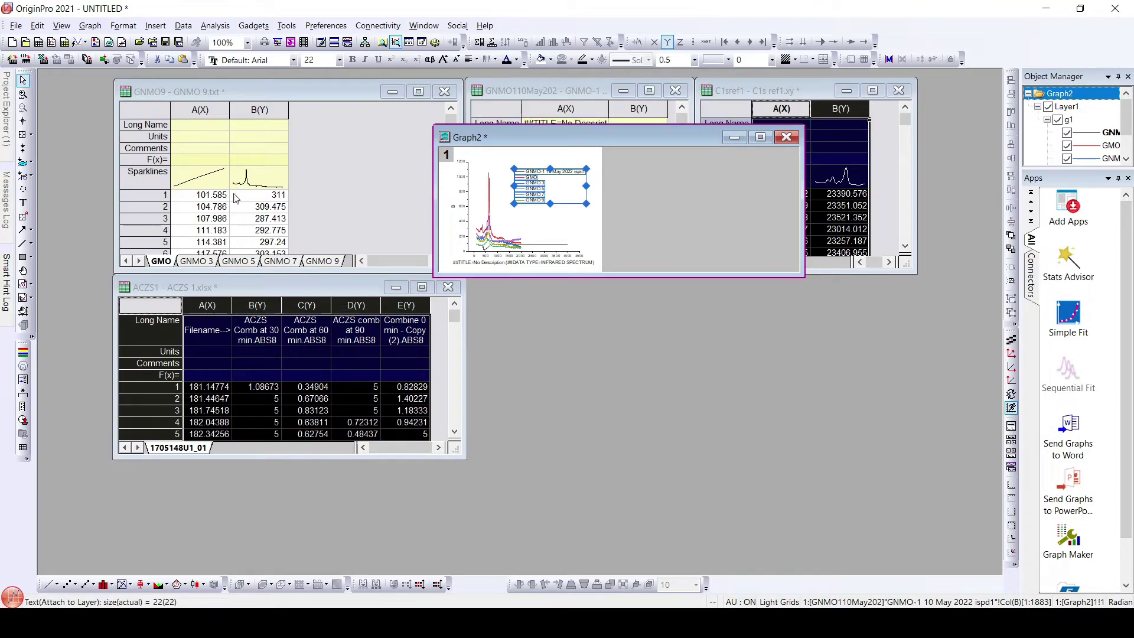
pyautogui.moveTo(607, 141); pyautogui.dragTo(379, 142)
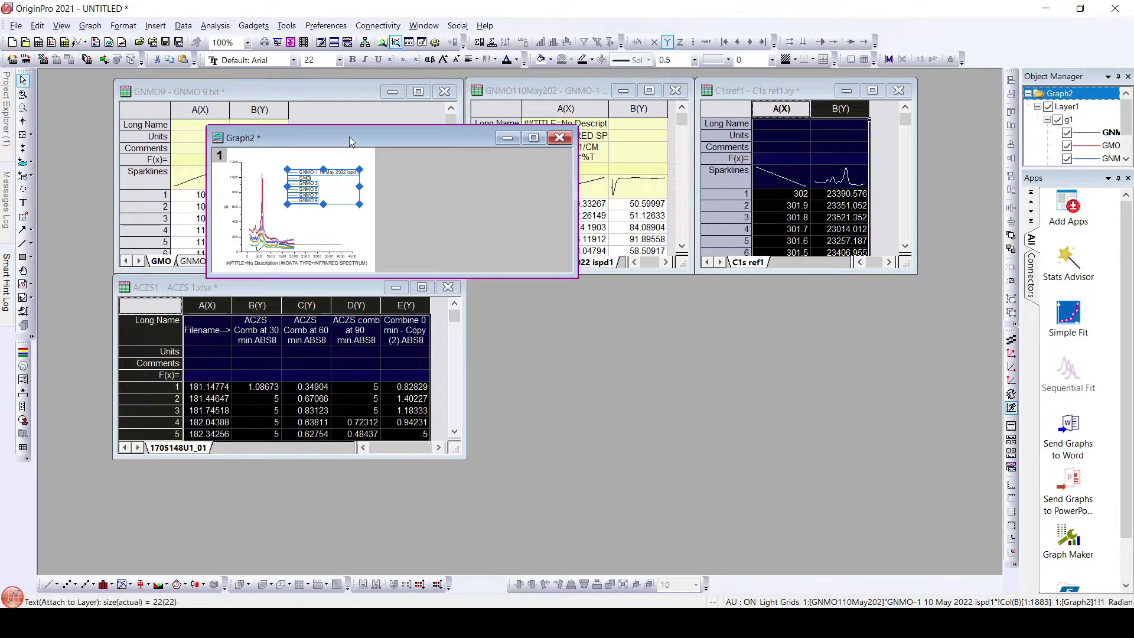
pyautogui.click(581, 95)
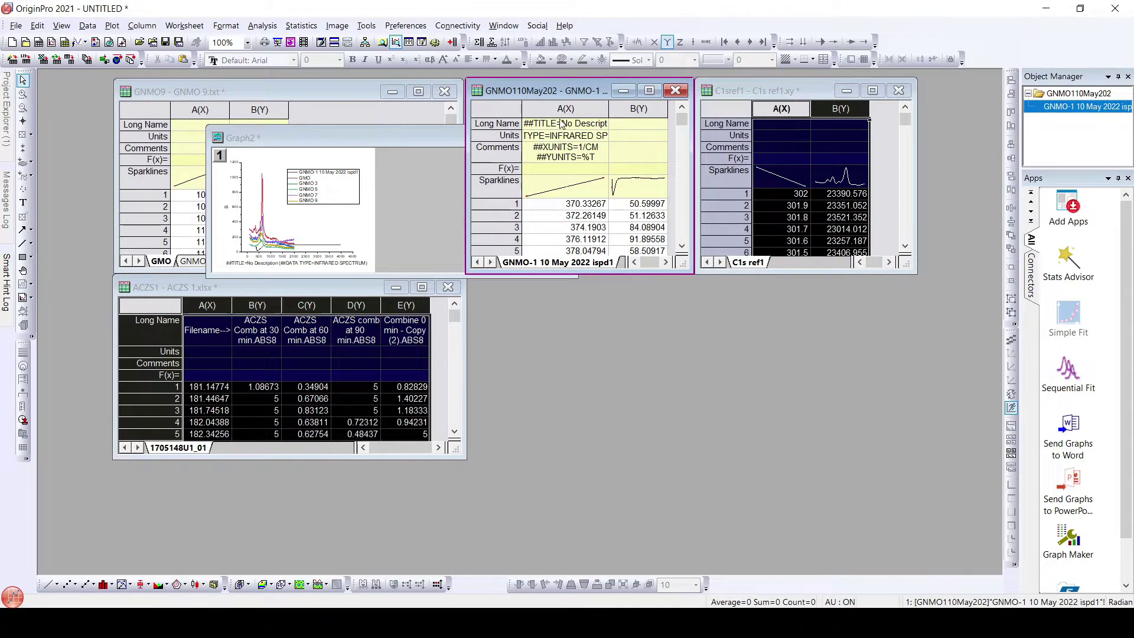
pyautogui.moveTo(565, 109); pyautogui.dragTo(620, 109)
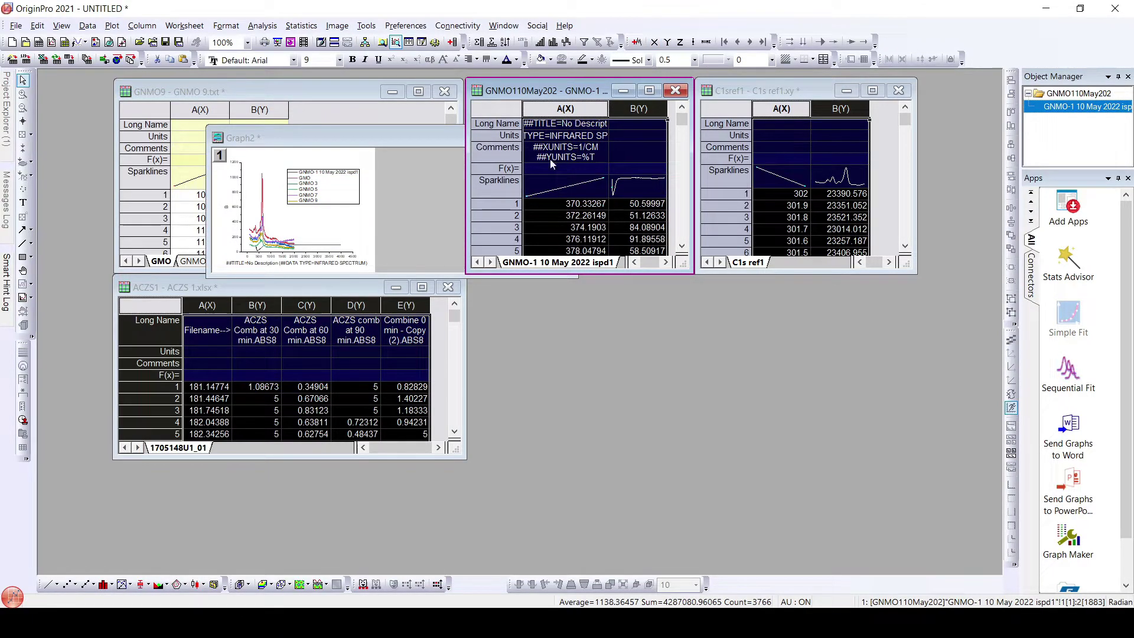
# - Plot the GNMO-1 columns as line graph Graph1, maximize it, and open its Update Legend settings
pyautogui.click(50, 586)
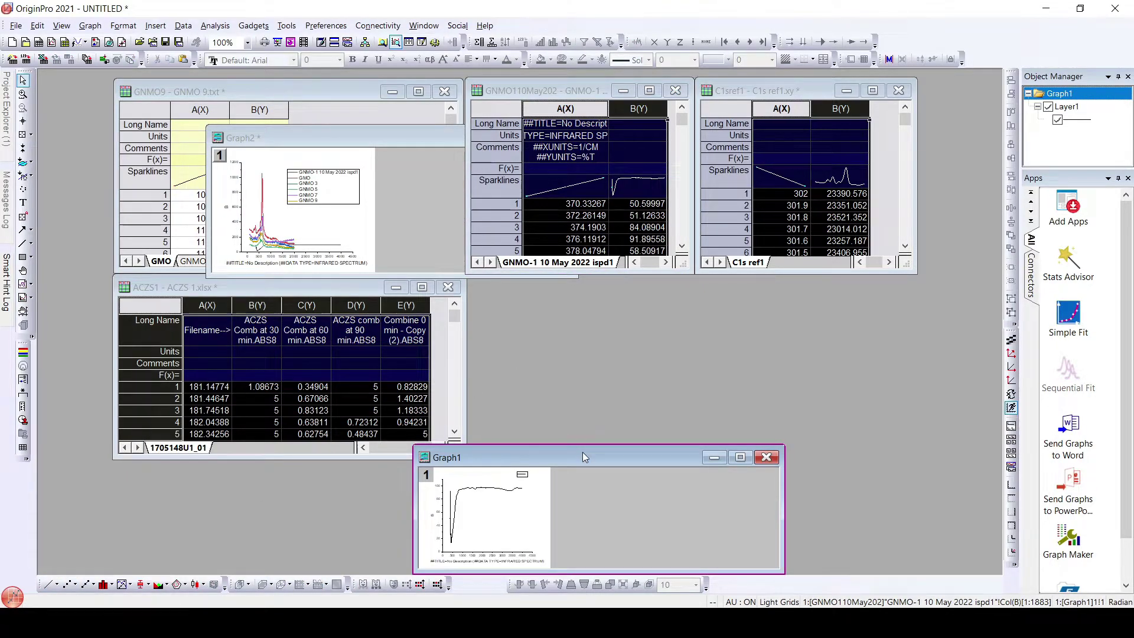
pyautogui.moveTo(582, 451); pyautogui.dragTo(607, 271)
pyautogui.click(764, 277)
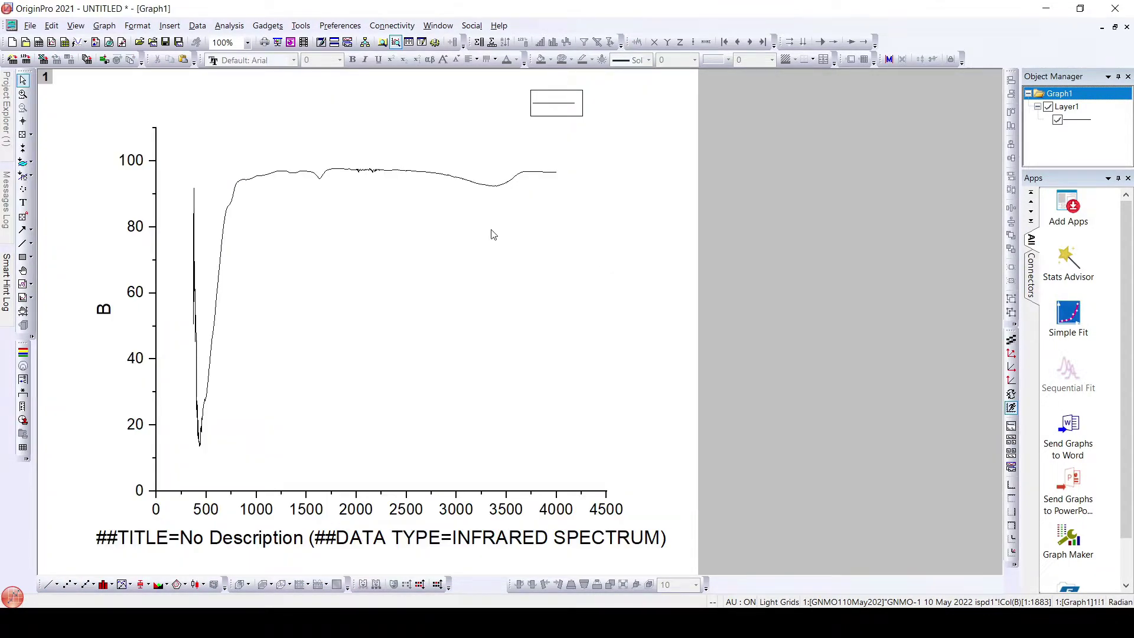
pyautogui.click(577, 112)
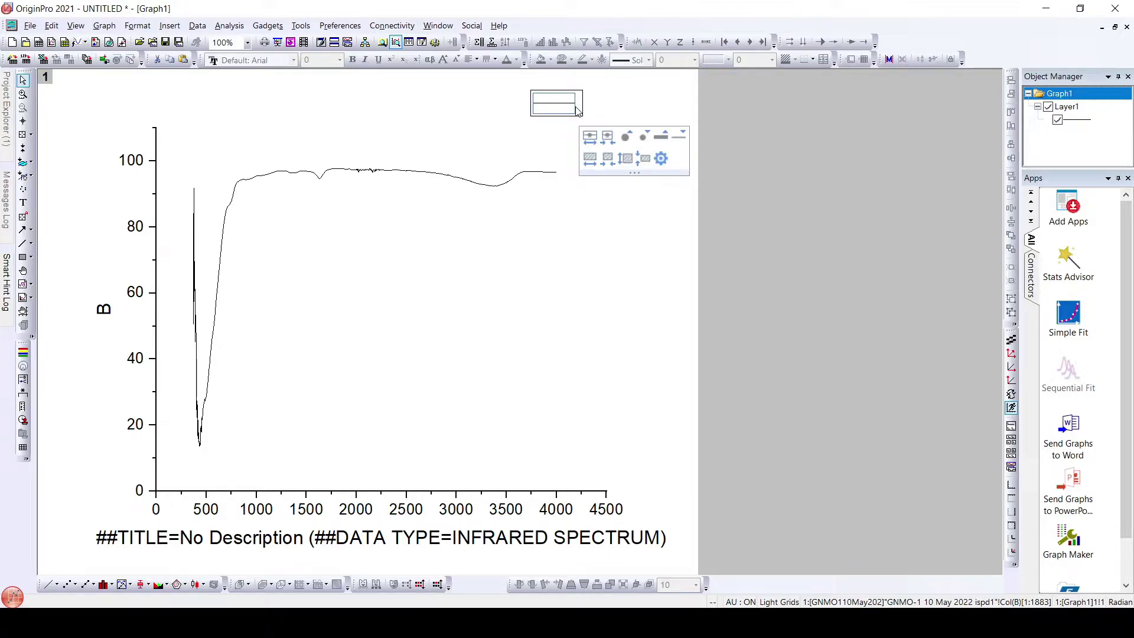
pyautogui.rightClick(578, 108)
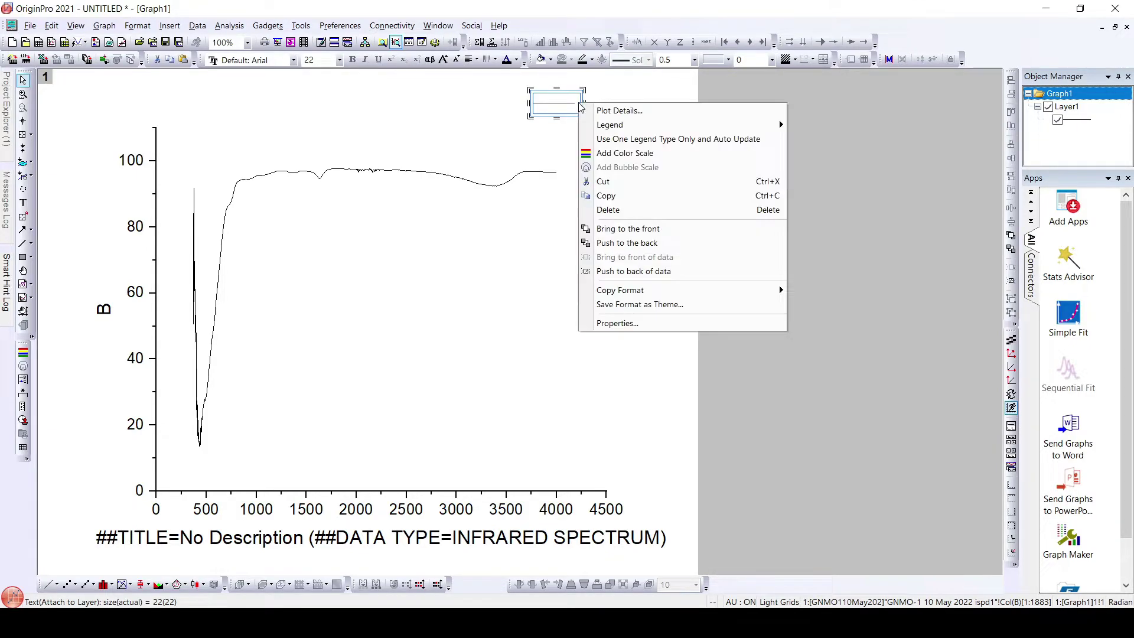
pyautogui.moveTo(611, 124)
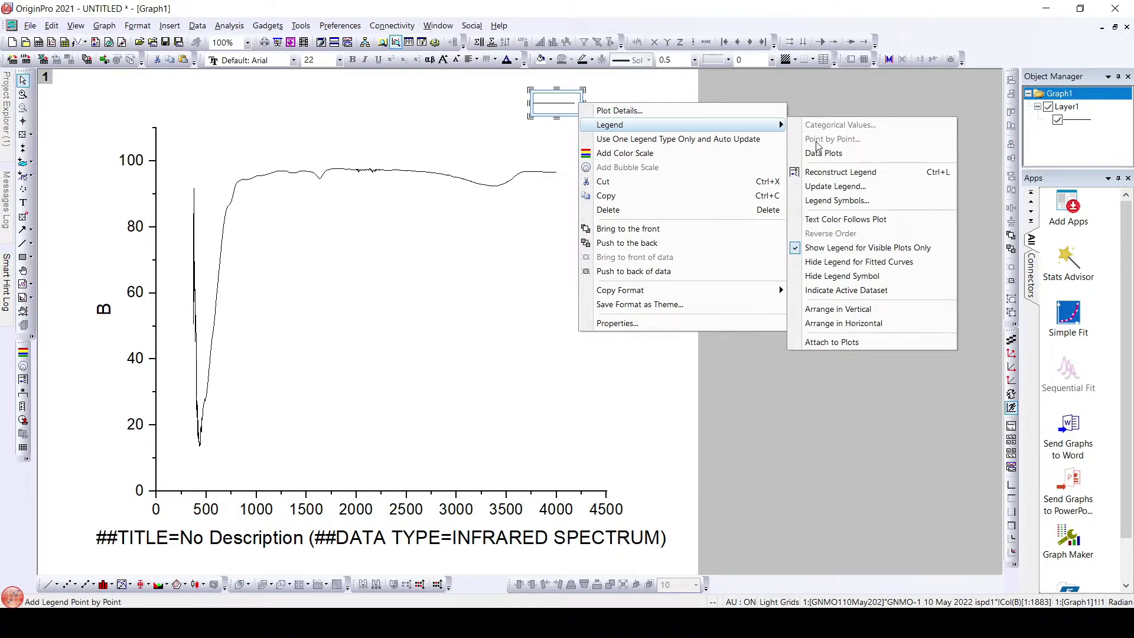
pyautogui.click(831, 191)
pyautogui.click(633, 309)
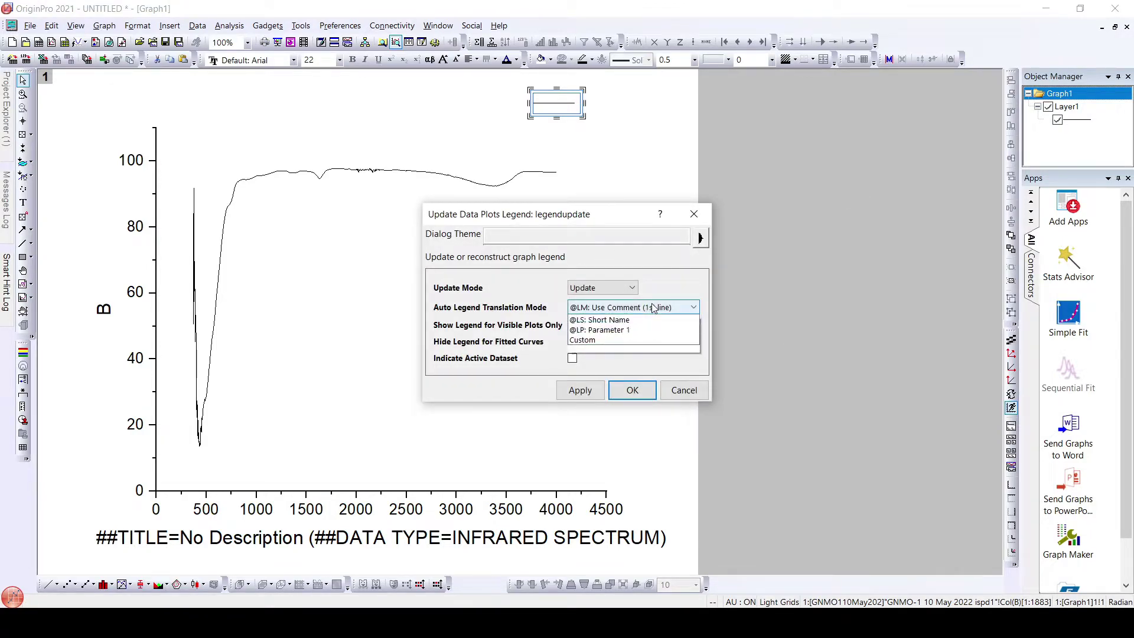
pyautogui.click(593, 390)
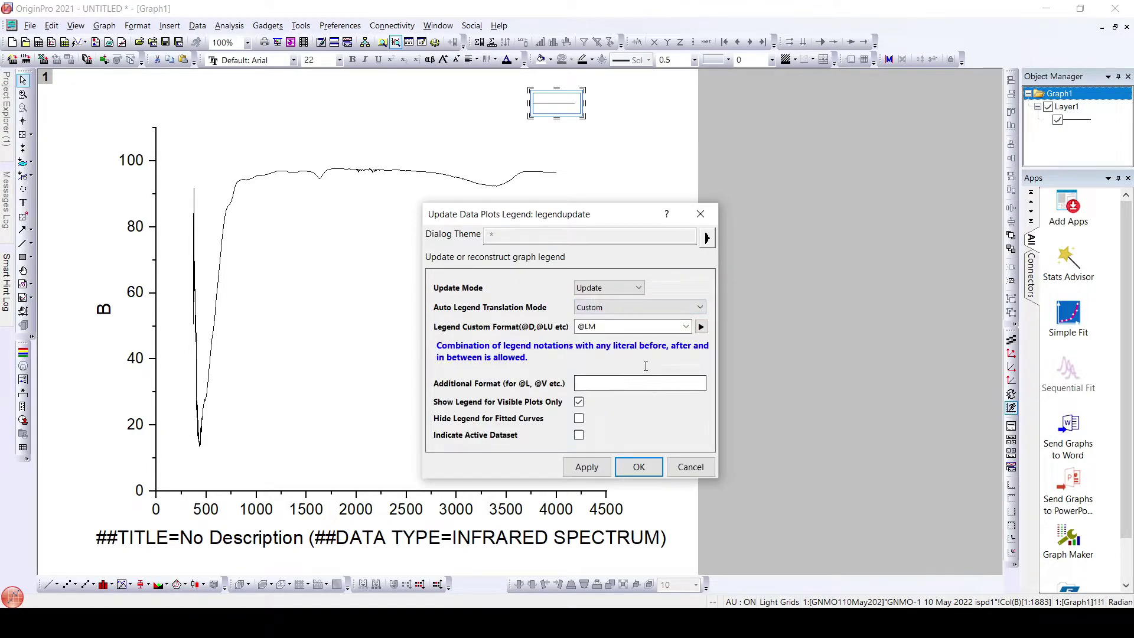
pyautogui.click(700, 327)
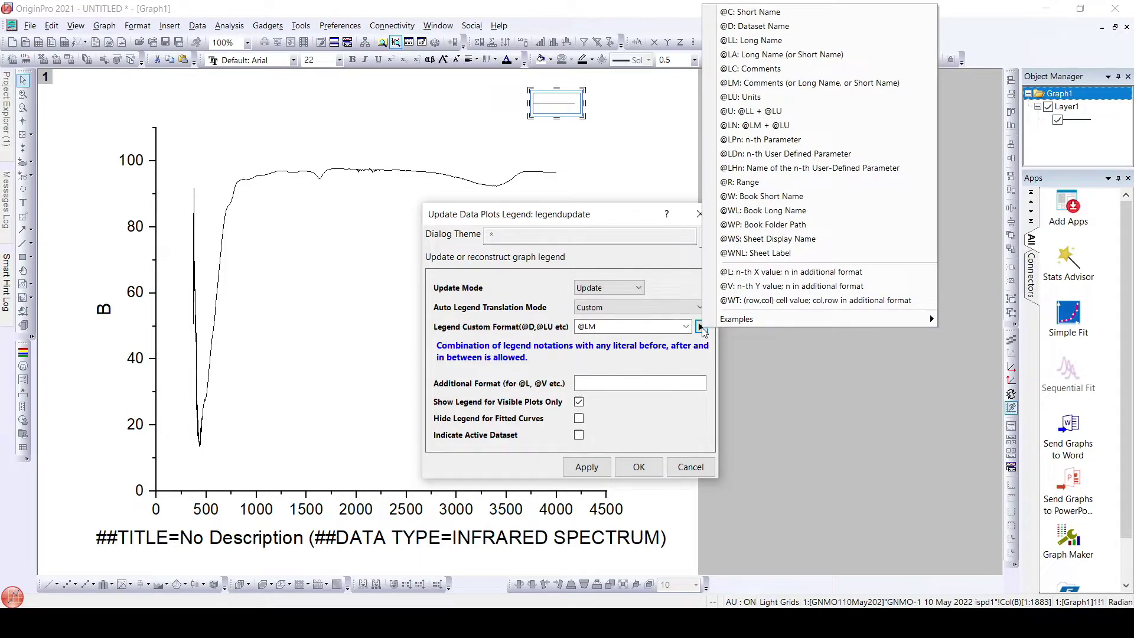
pyautogui.click(651, 327)
pyautogui.press('BackSpace')
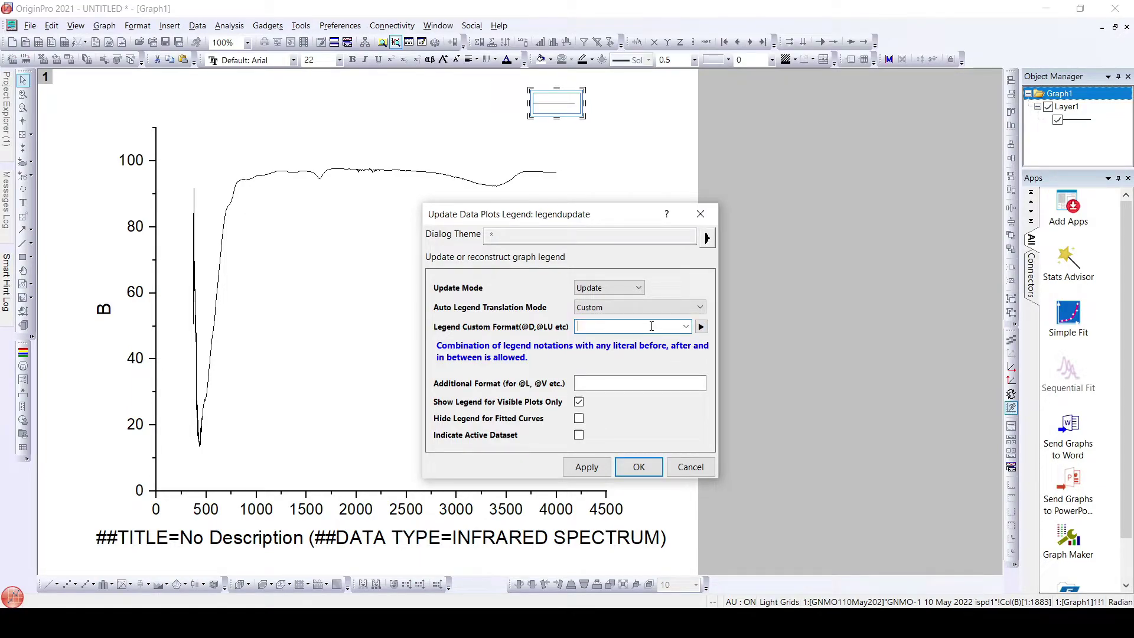
pyautogui.click(700, 327)
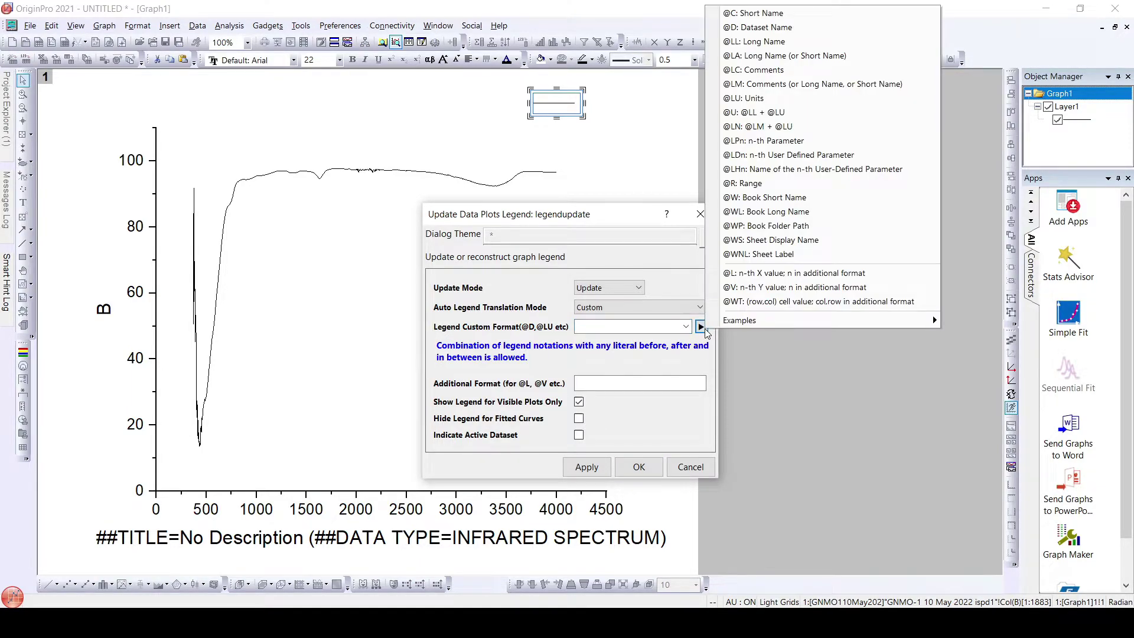
pyautogui.click(803, 219)
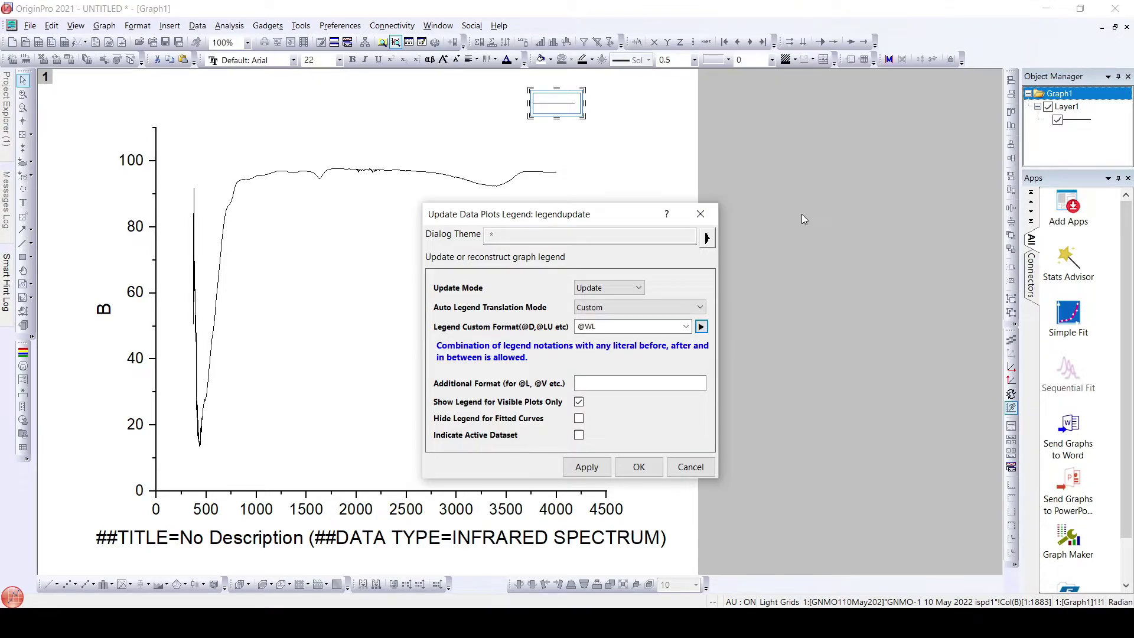
pyautogui.click(583, 467)
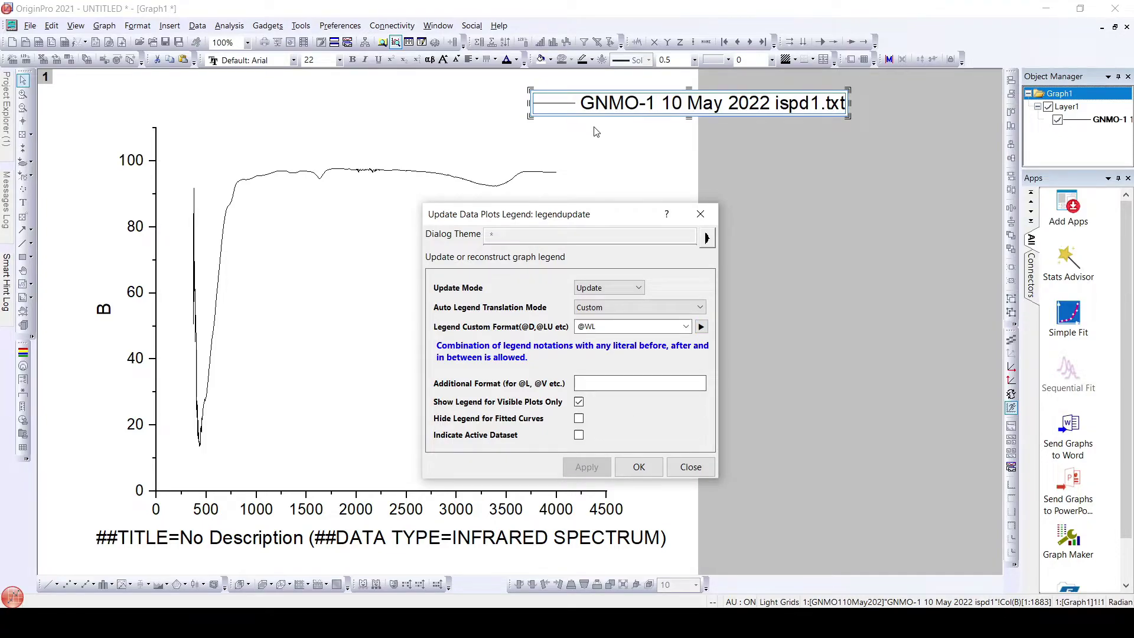
pyautogui.click(640, 470)
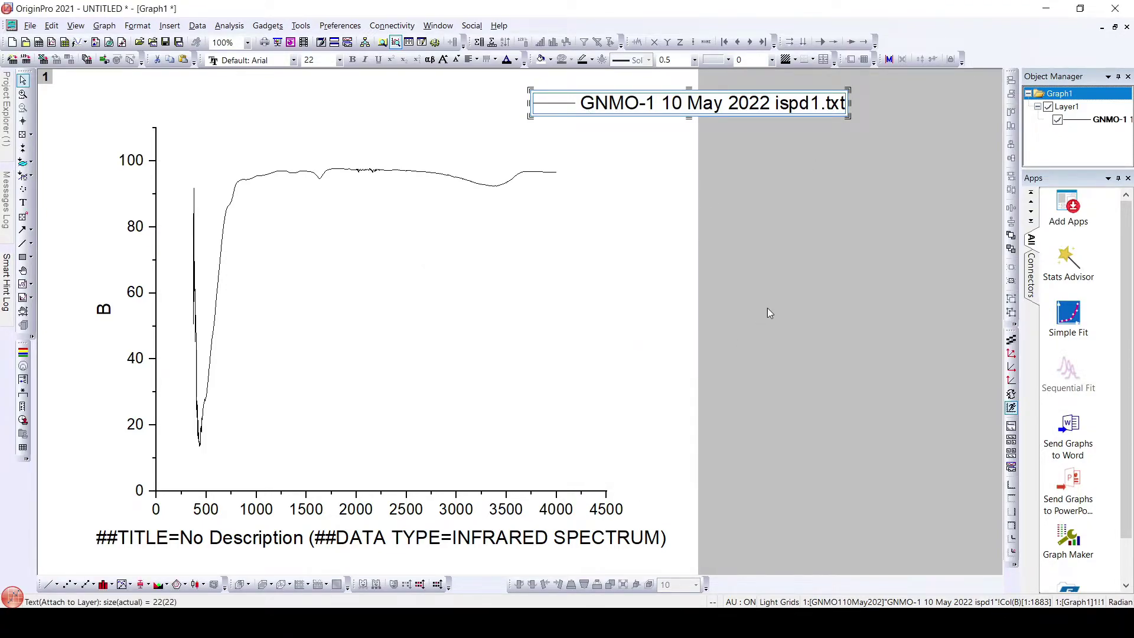
# - Bring up and enlarge the ACZS1 workbook, then plot columns B–E against Filename as a line graph
pyautogui.click(1114, 28)
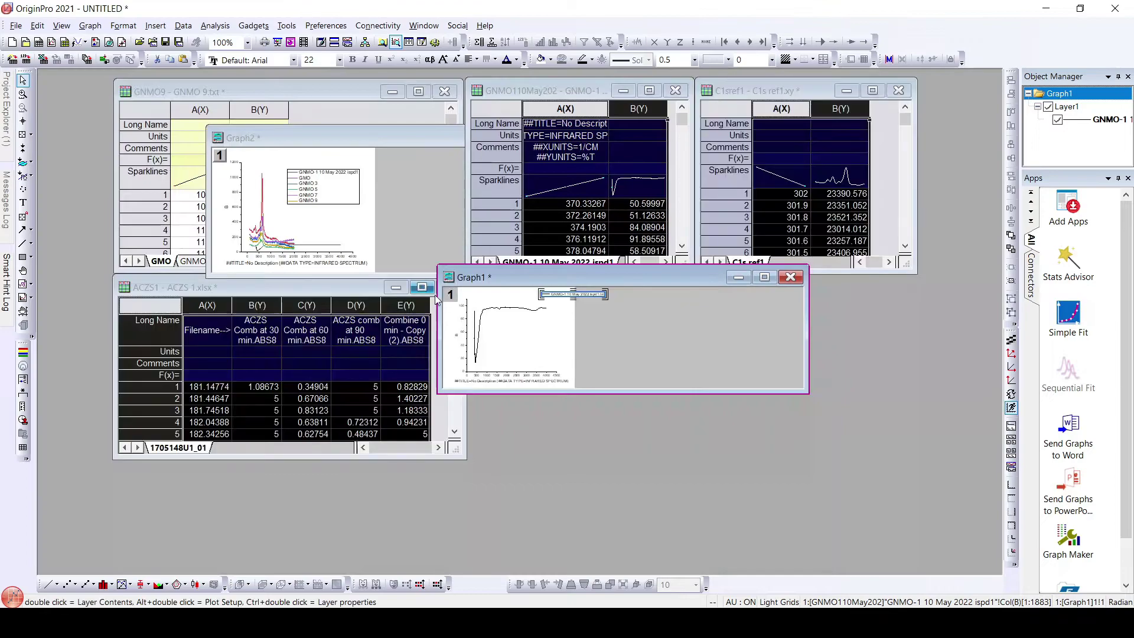
pyautogui.click(285, 289)
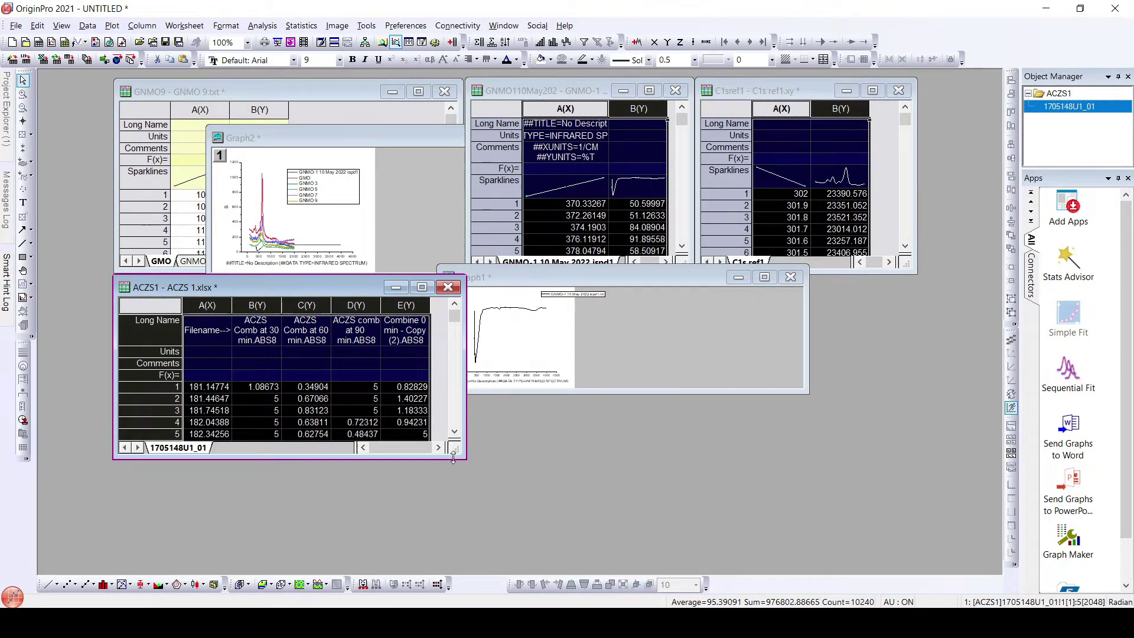
pyautogui.moveTo(458, 454); pyautogui.dragTo(692, 498)
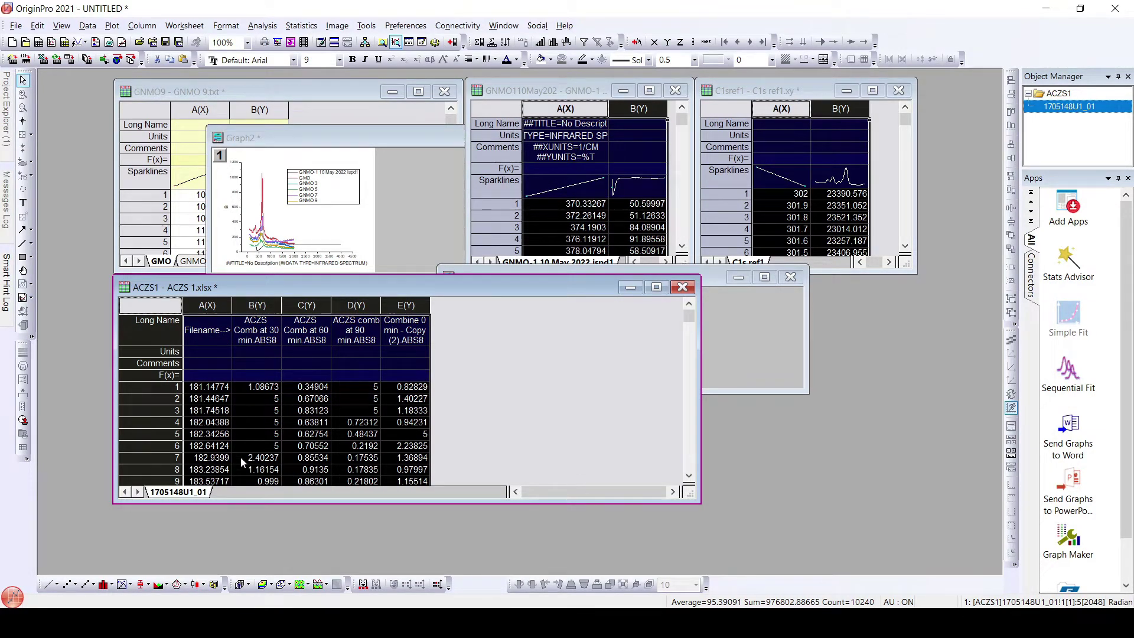
pyautogui.click(47, 584)
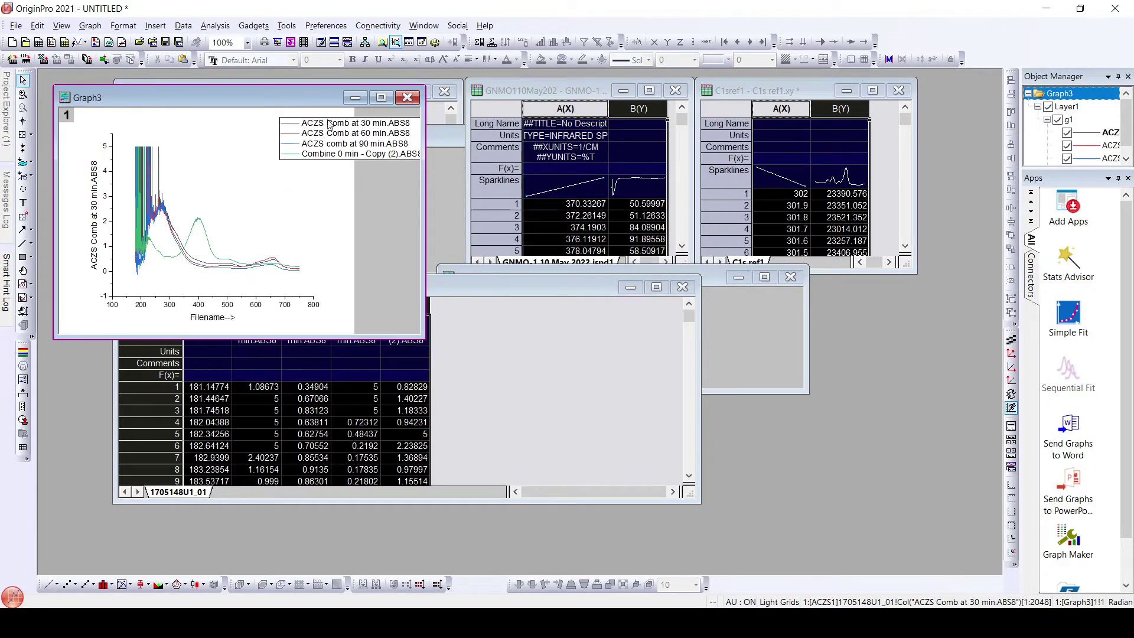
# - Maximize Graph3 and drag its legend left over the plot area
pyautogui.click(381, 98)
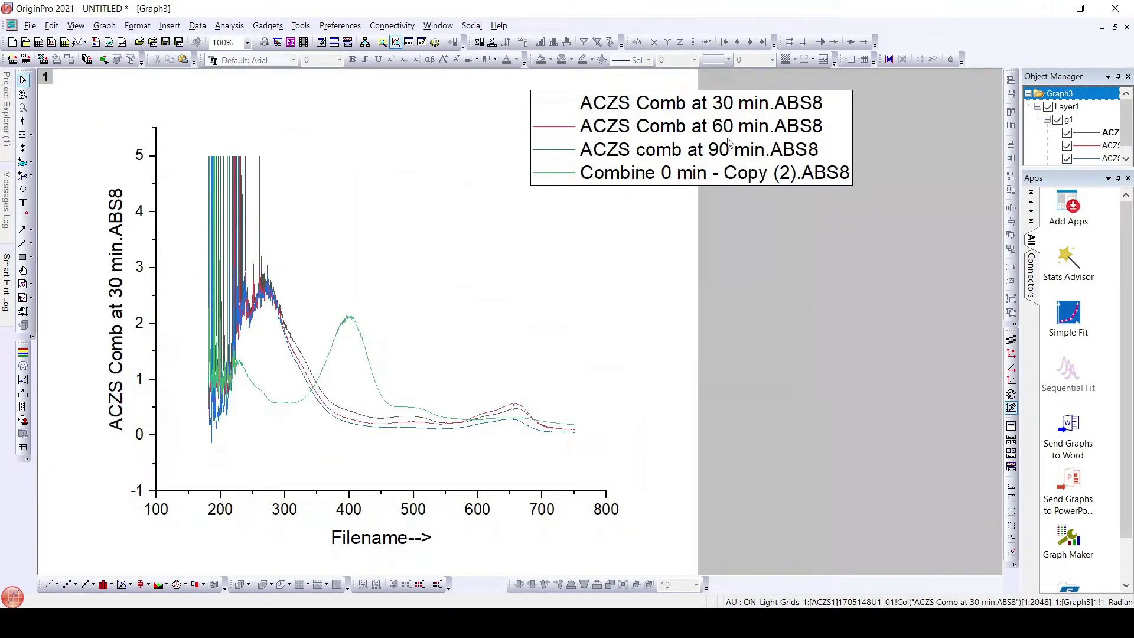
pyautogui.click(729, 144)
pyautogui.moveTo(729, 144); pyautogui.dragTo(546, 146)
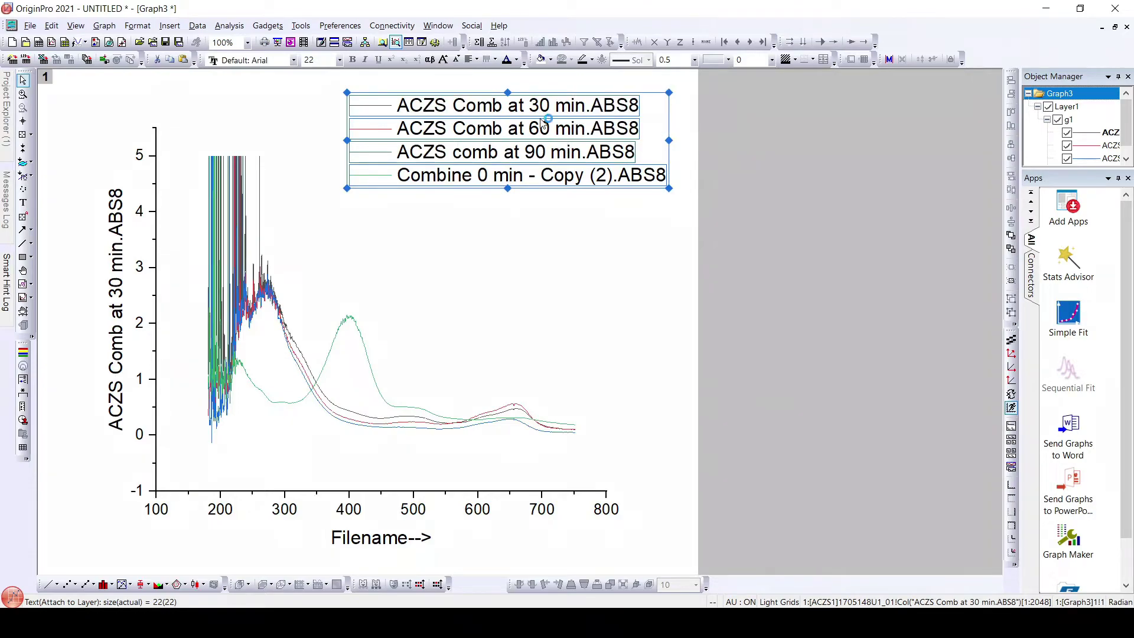
# - Open and close the legend's text settings, then bring up the legend's context menu again
pyautogui.rightClick(520, 168)
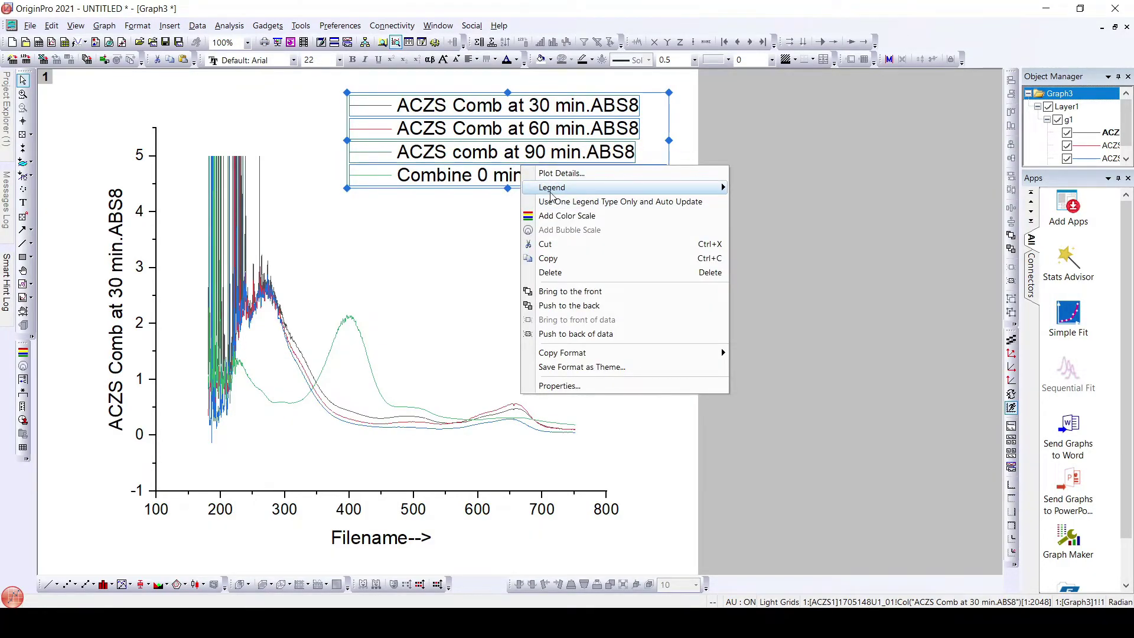
pyautogui.moveTo(550, 195)
pyautogui.click(759, 248)
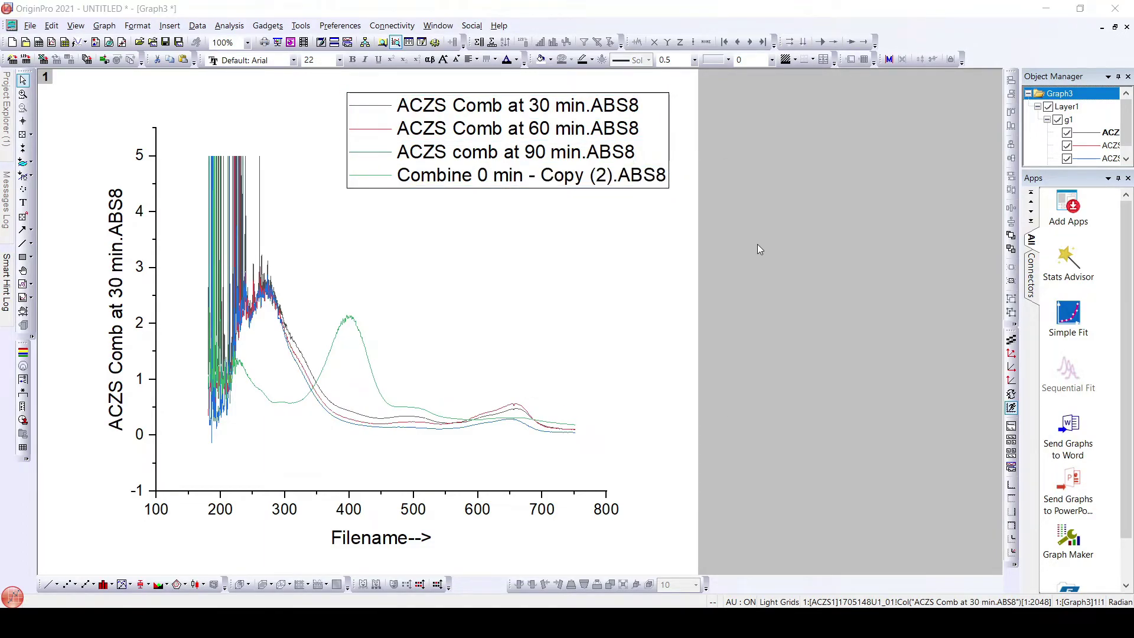
pyautogui.click(758, 120)
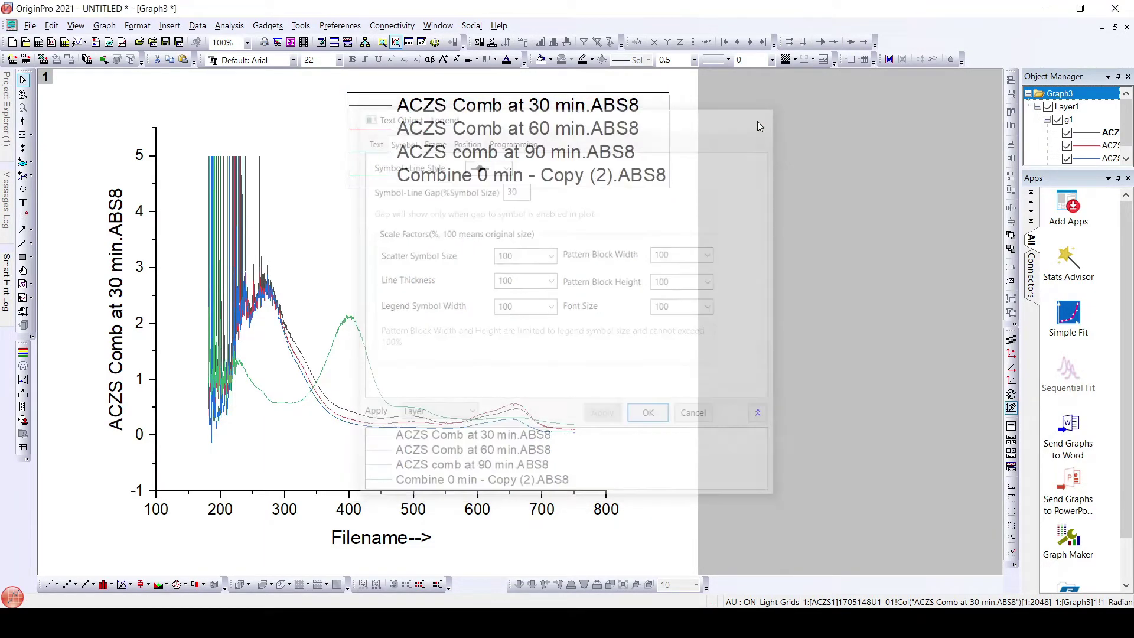
pyautogui.rightClick(606, 123)
pyautogui.moveTo(679, 141)
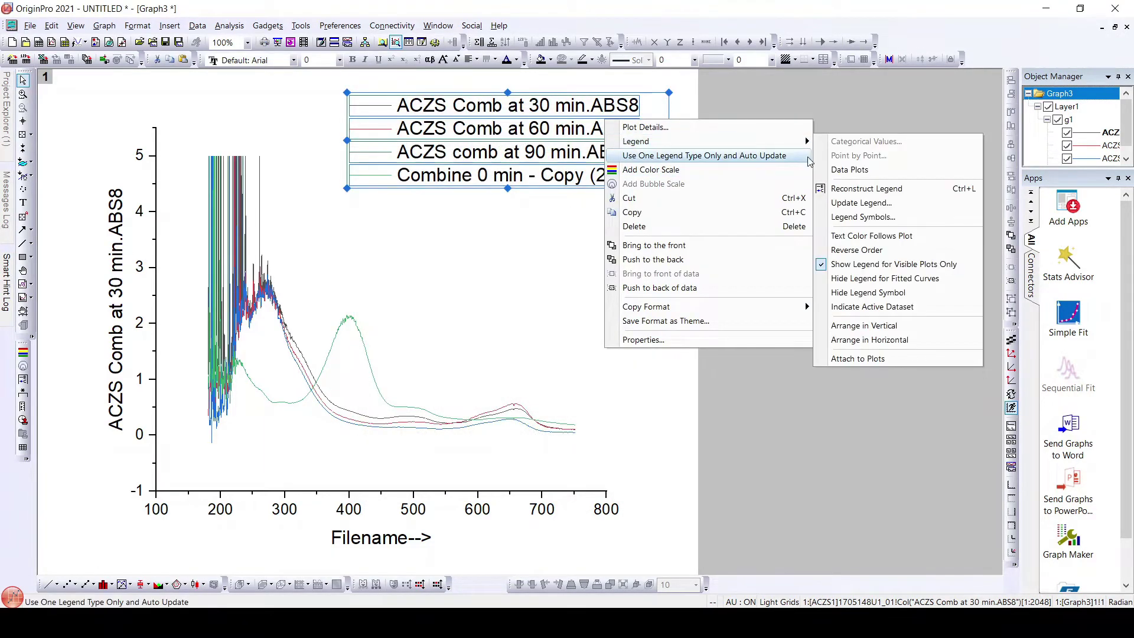
pyautogui.click(851, 203)
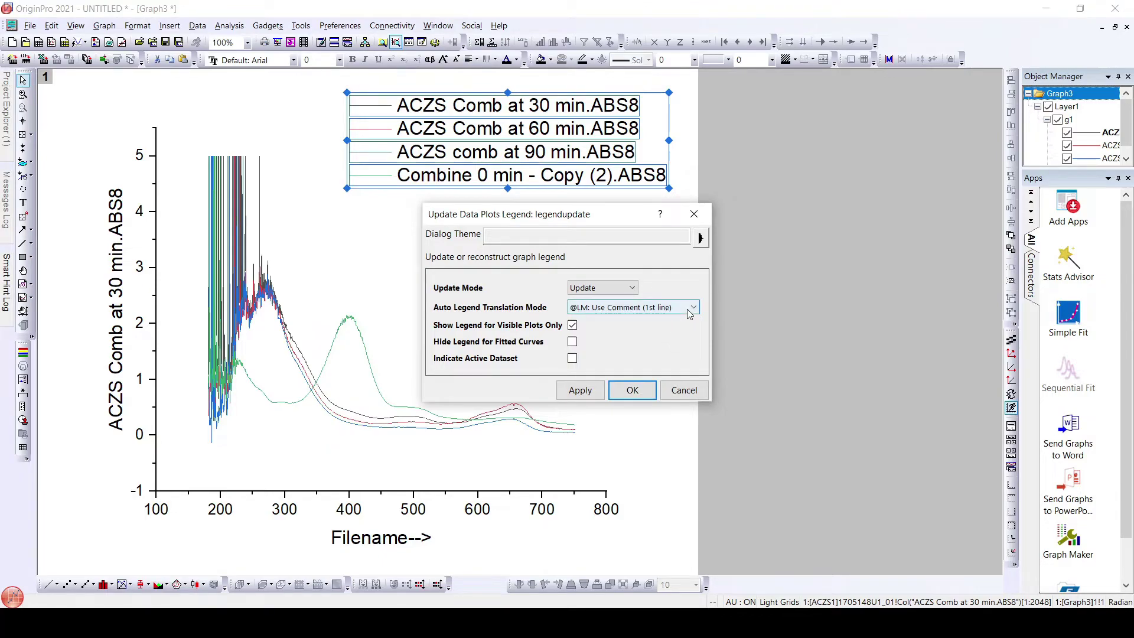
pyautogui.click(601, 390)
pyautogui.click(632, 390)
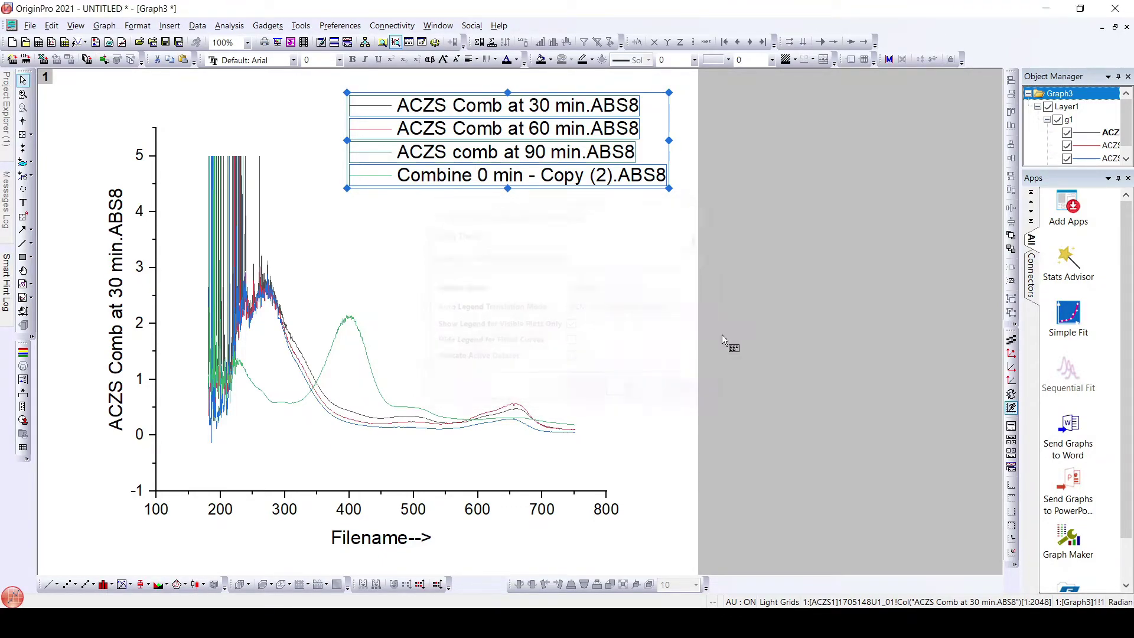
pyautogui.click(1114, 28)
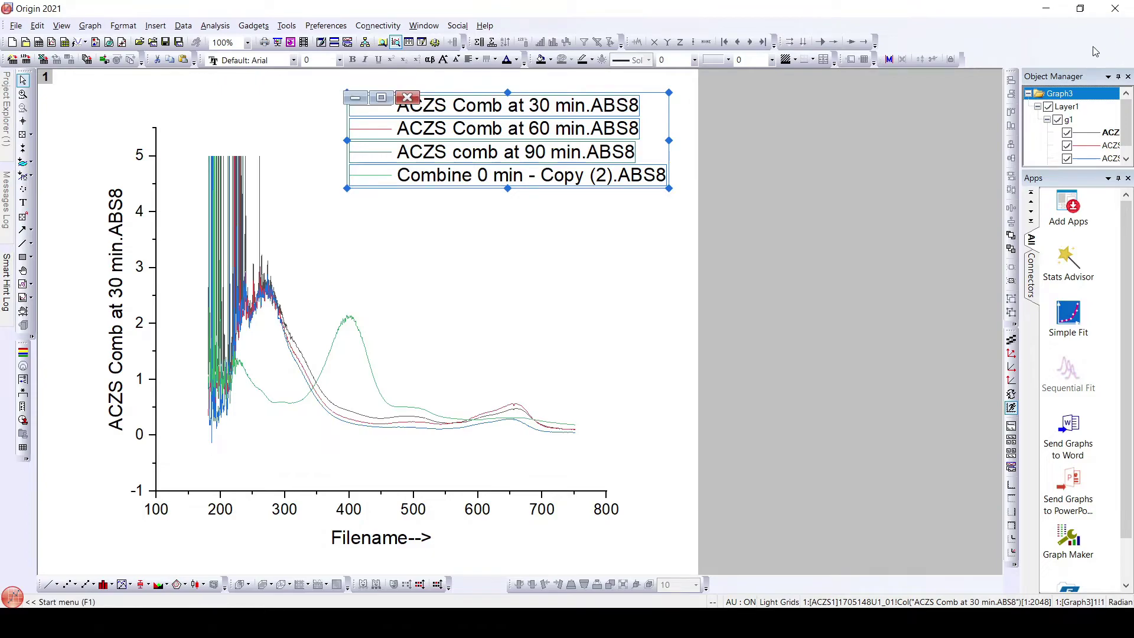
# - Move the Graph3 window to the right, maximize it, then restore it to a floating window
pyautogui.moveTo(300, 104); pyautogui.dragTo(776, 247)
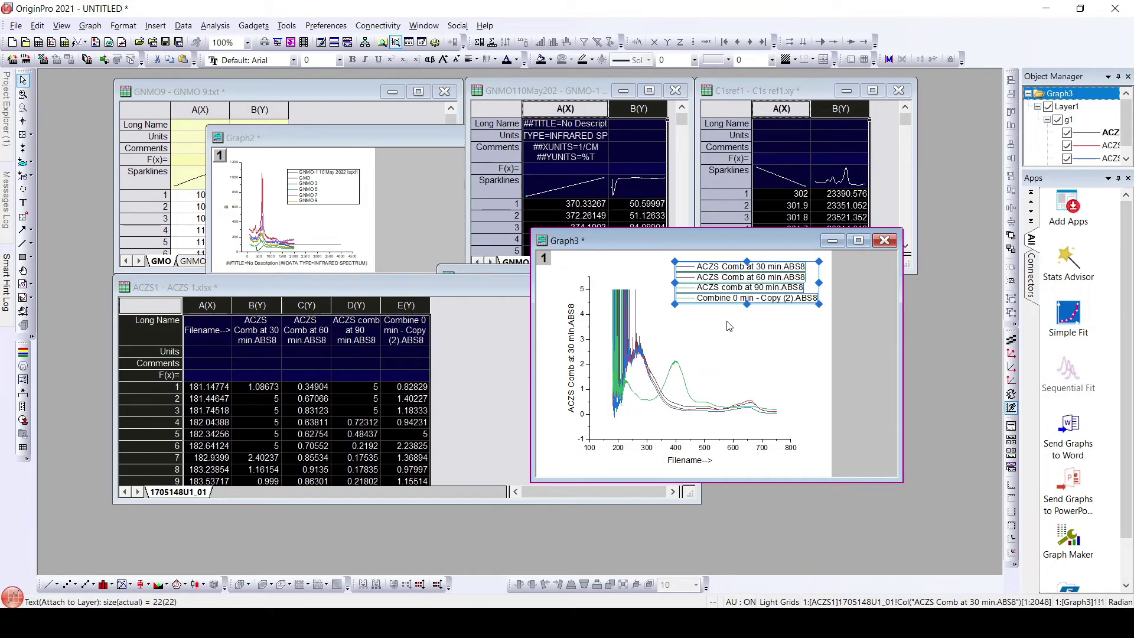
pyautogui.click(852, 242)
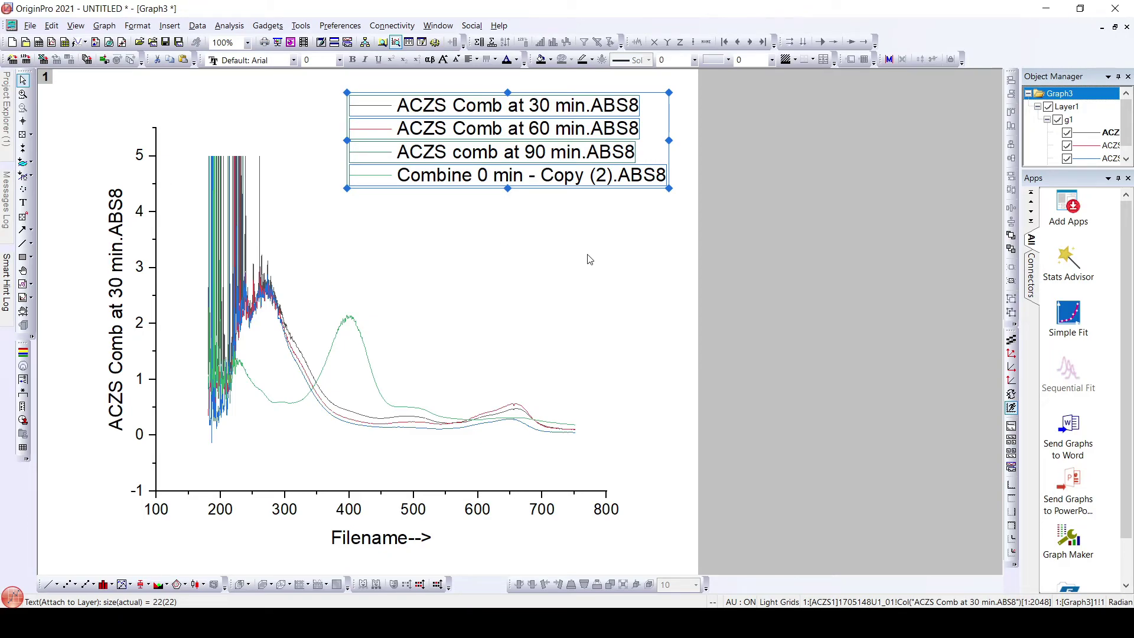
pyautogui.click(1114, 28)
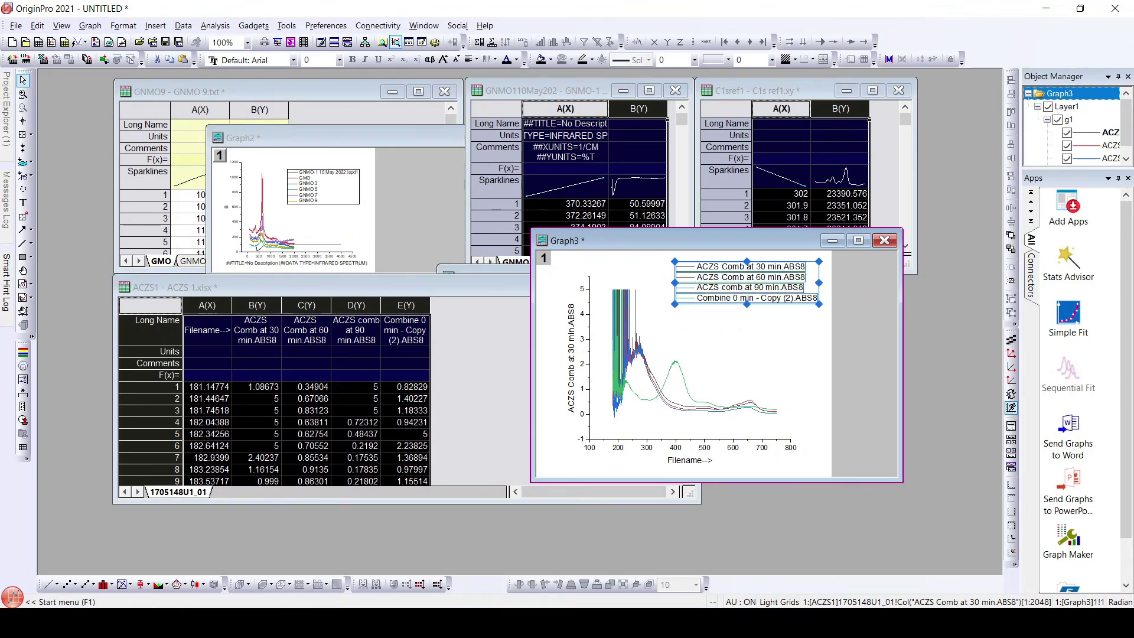
pyautogui.moveTo(491, 623)
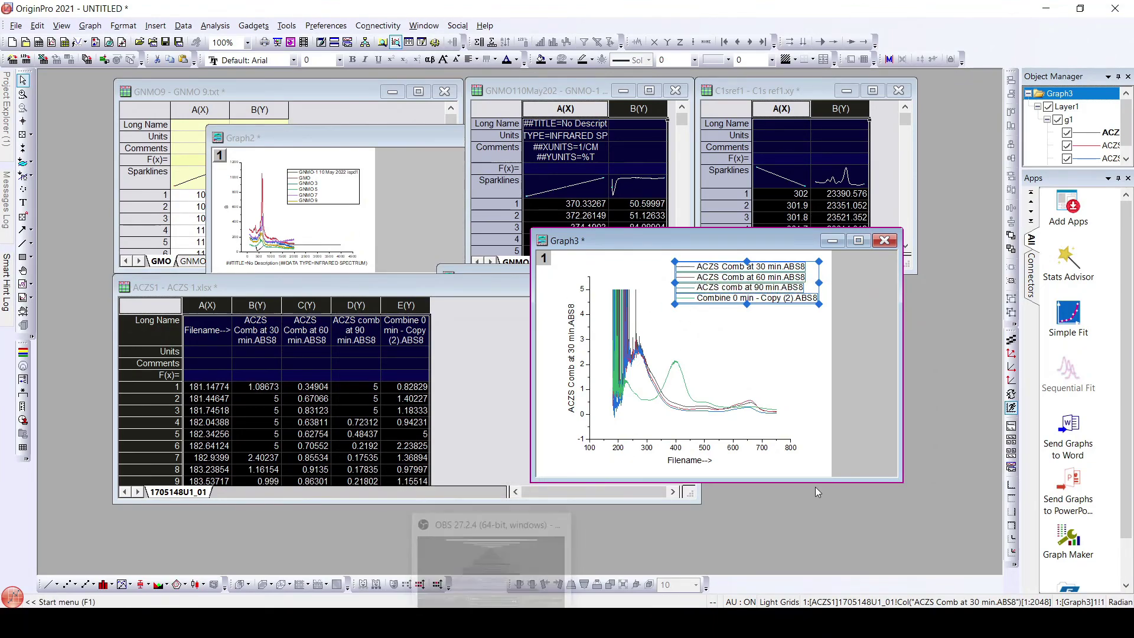